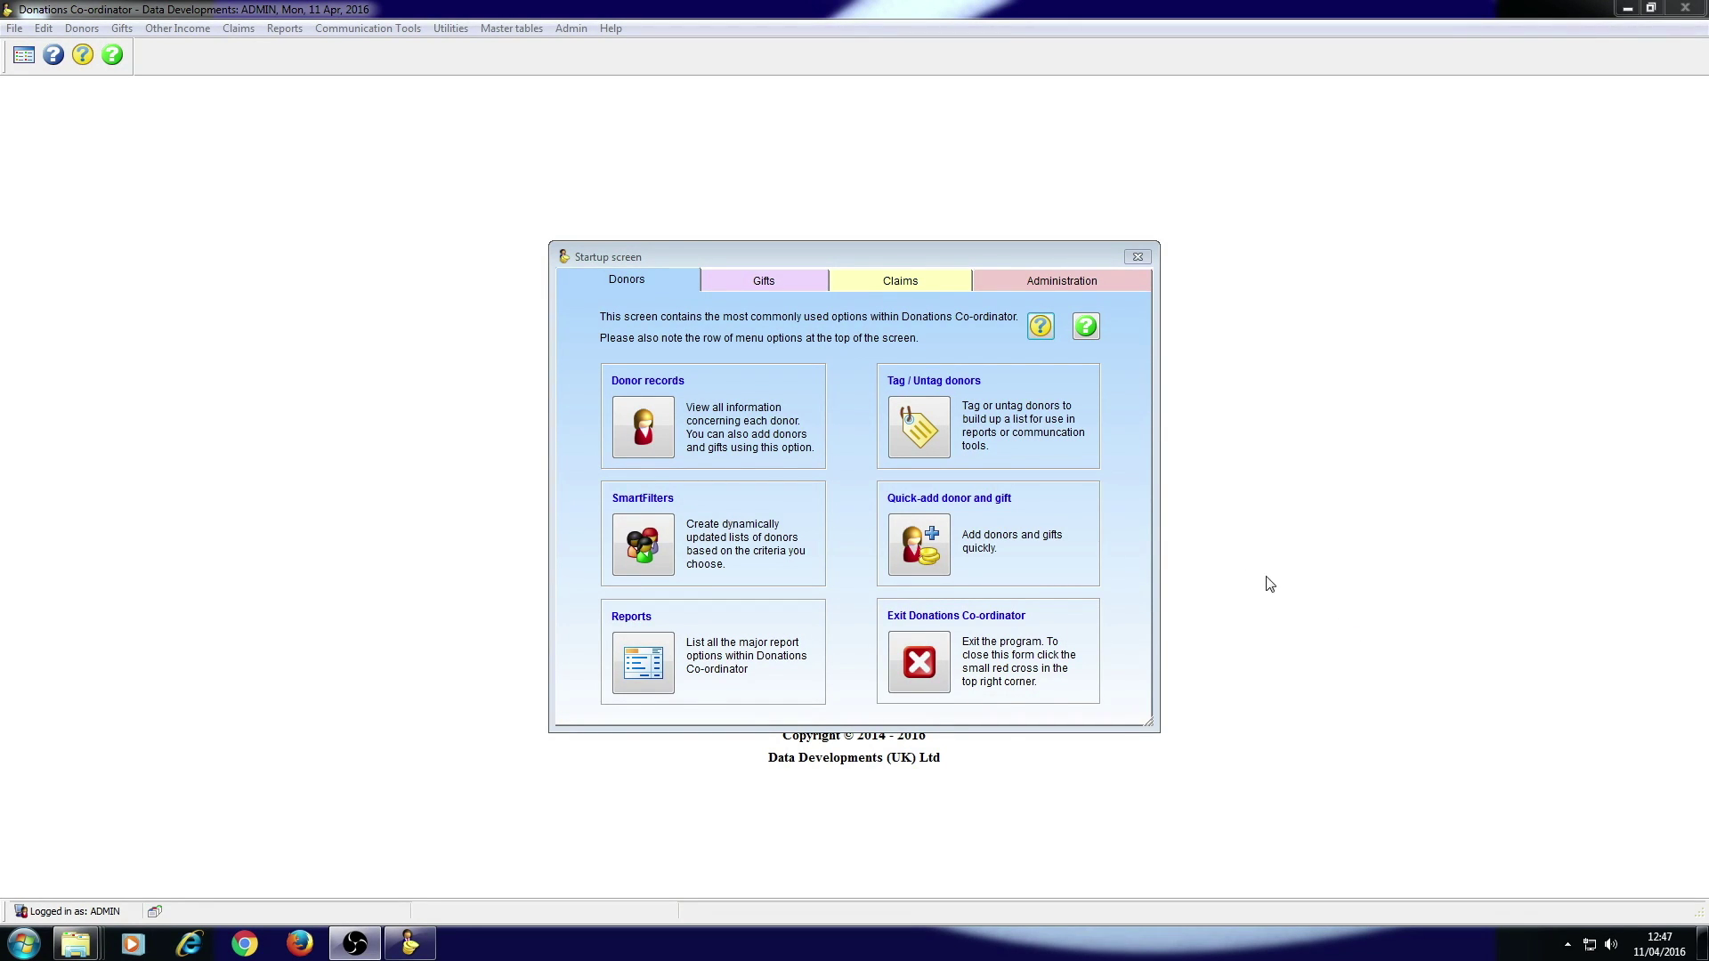
Open the form for entering anonymous donations and start a new donation.
click(780, 283)
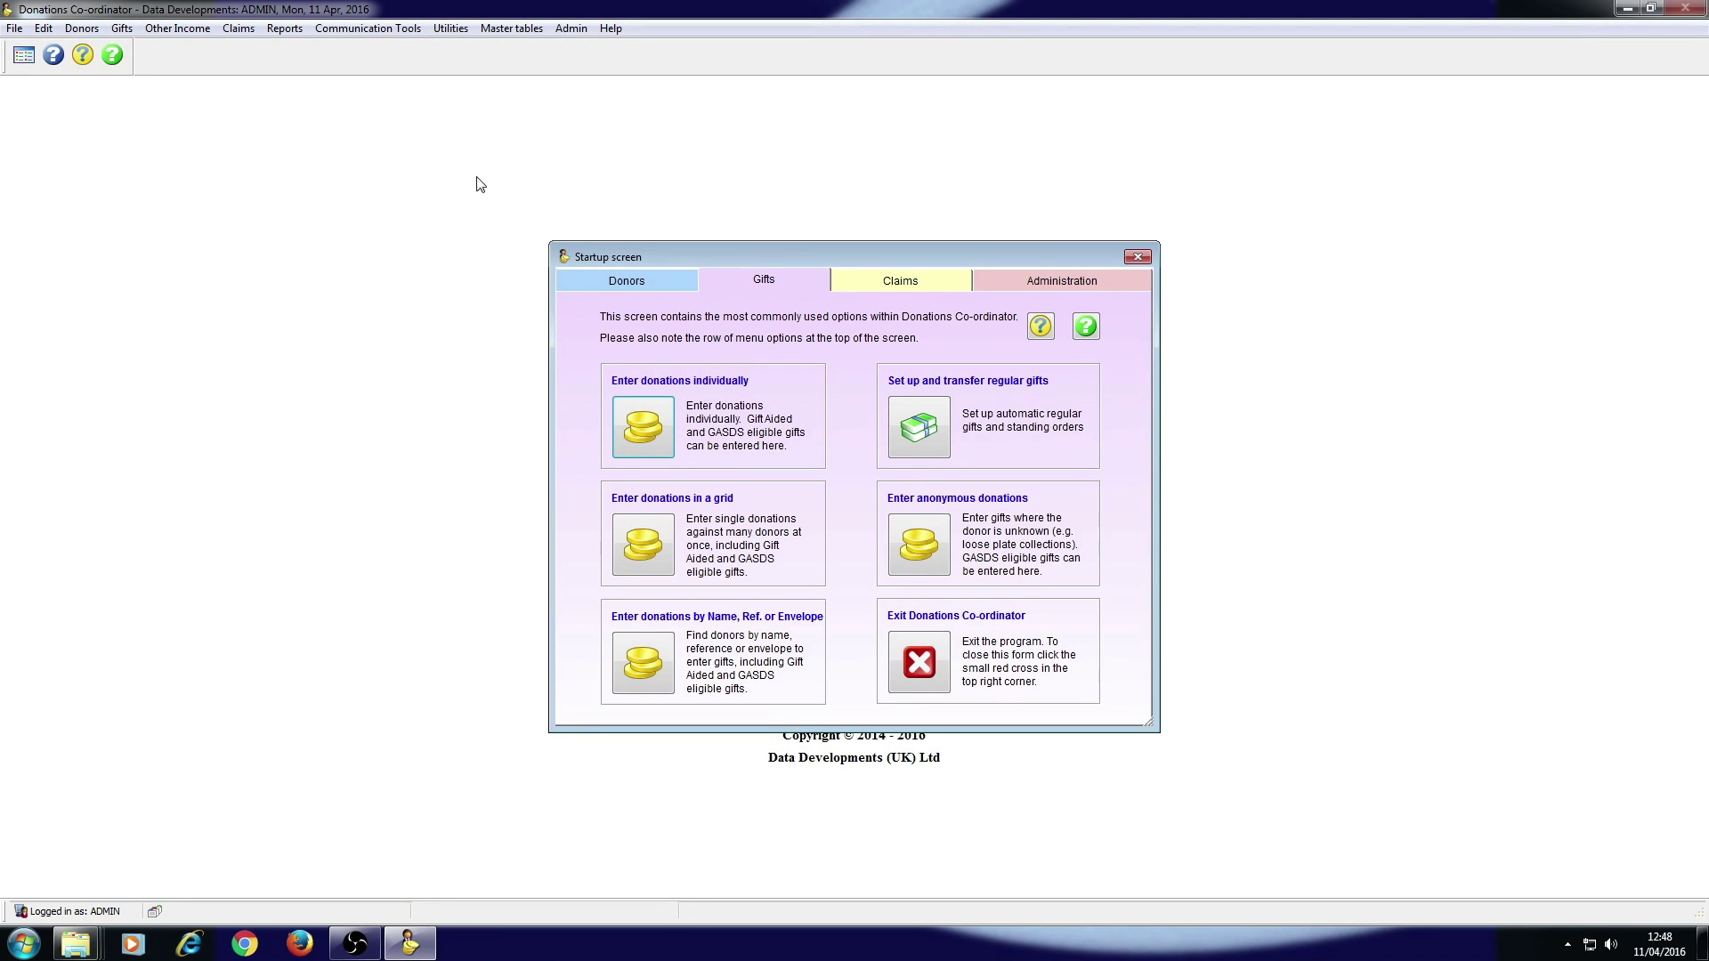
click(126, 31)
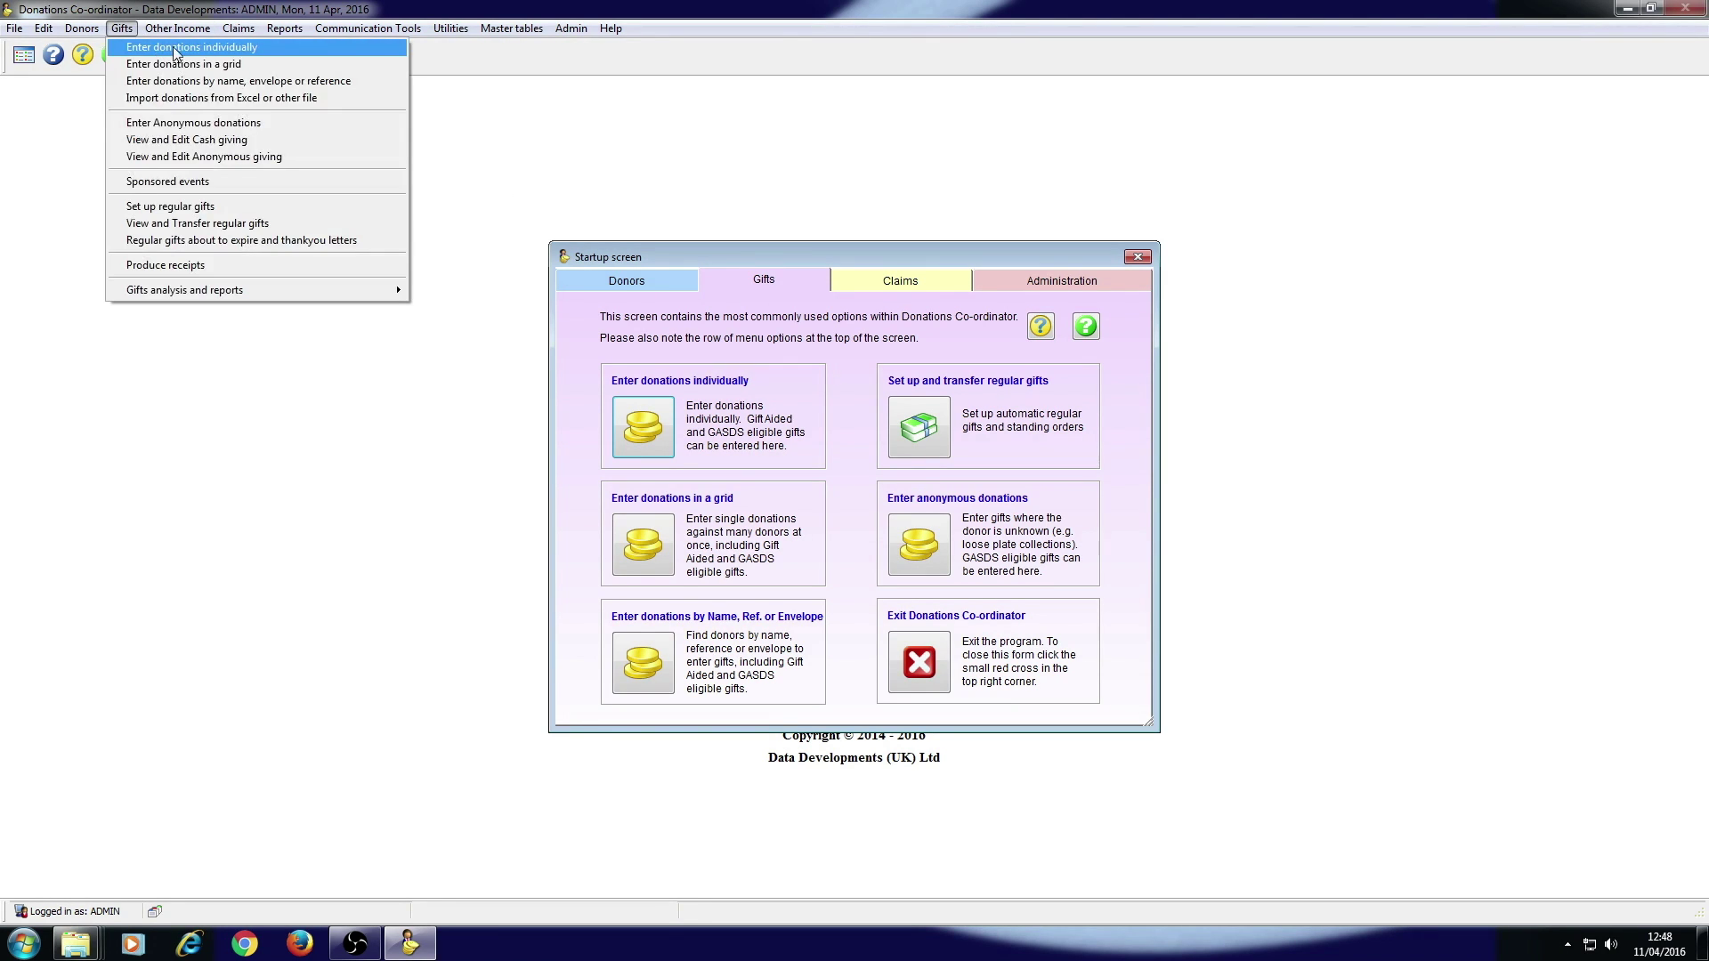
click(287, 122)
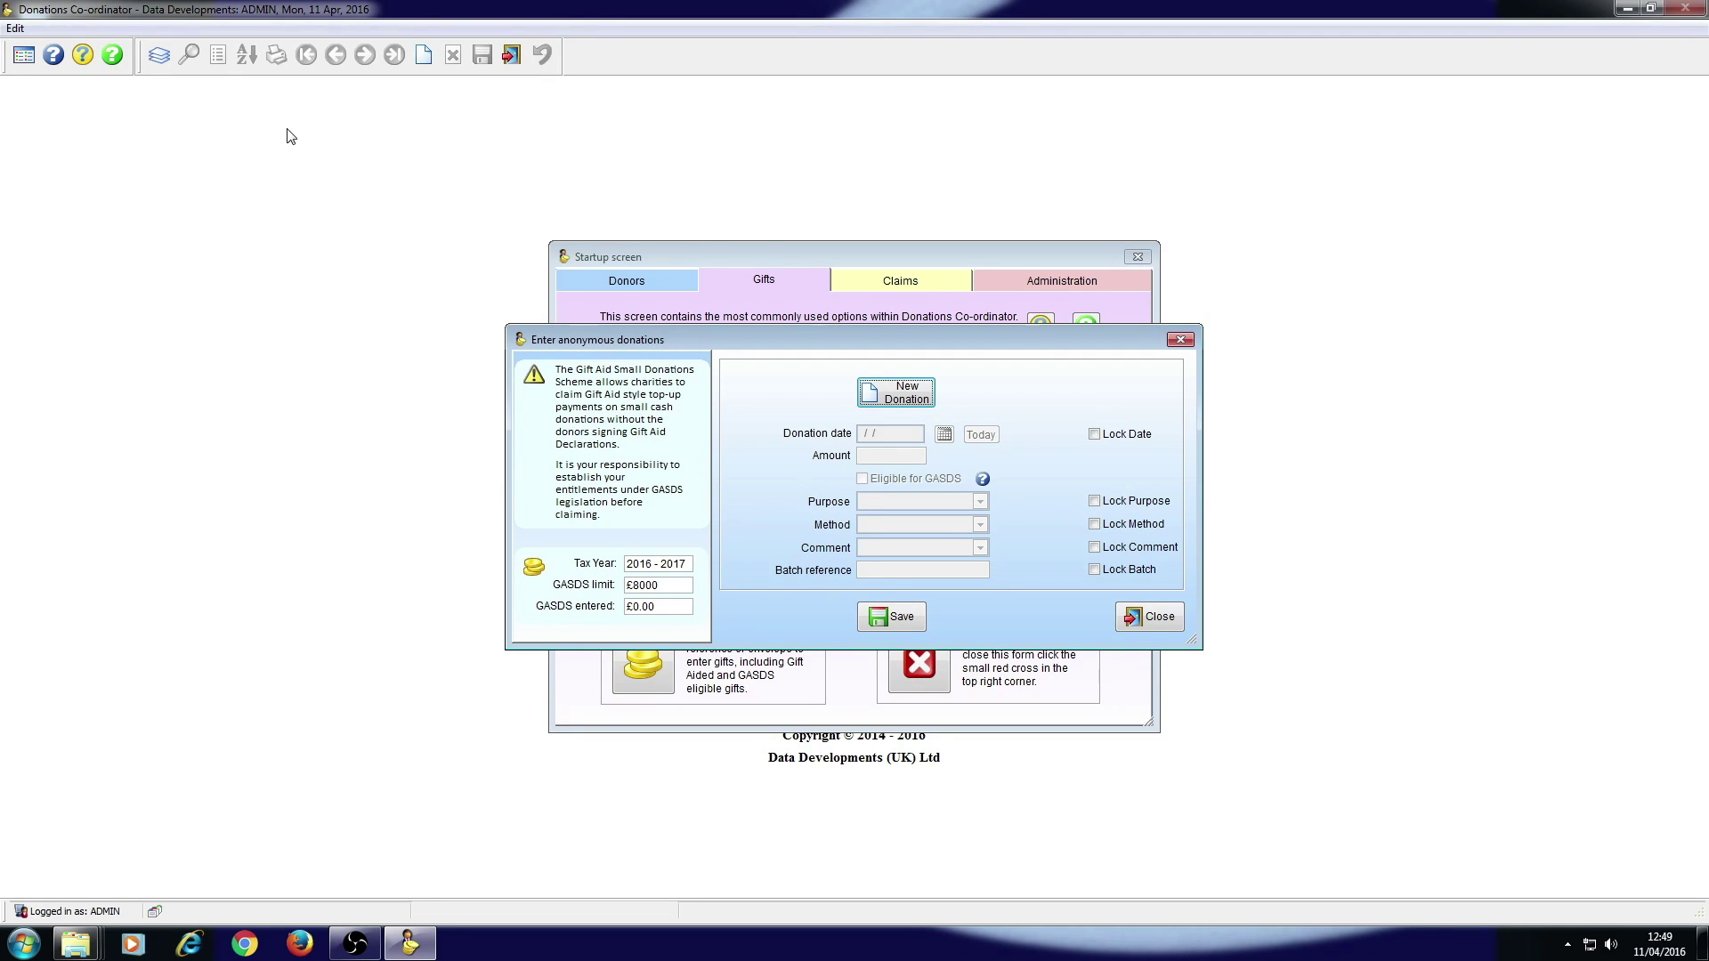
click(906, 398)
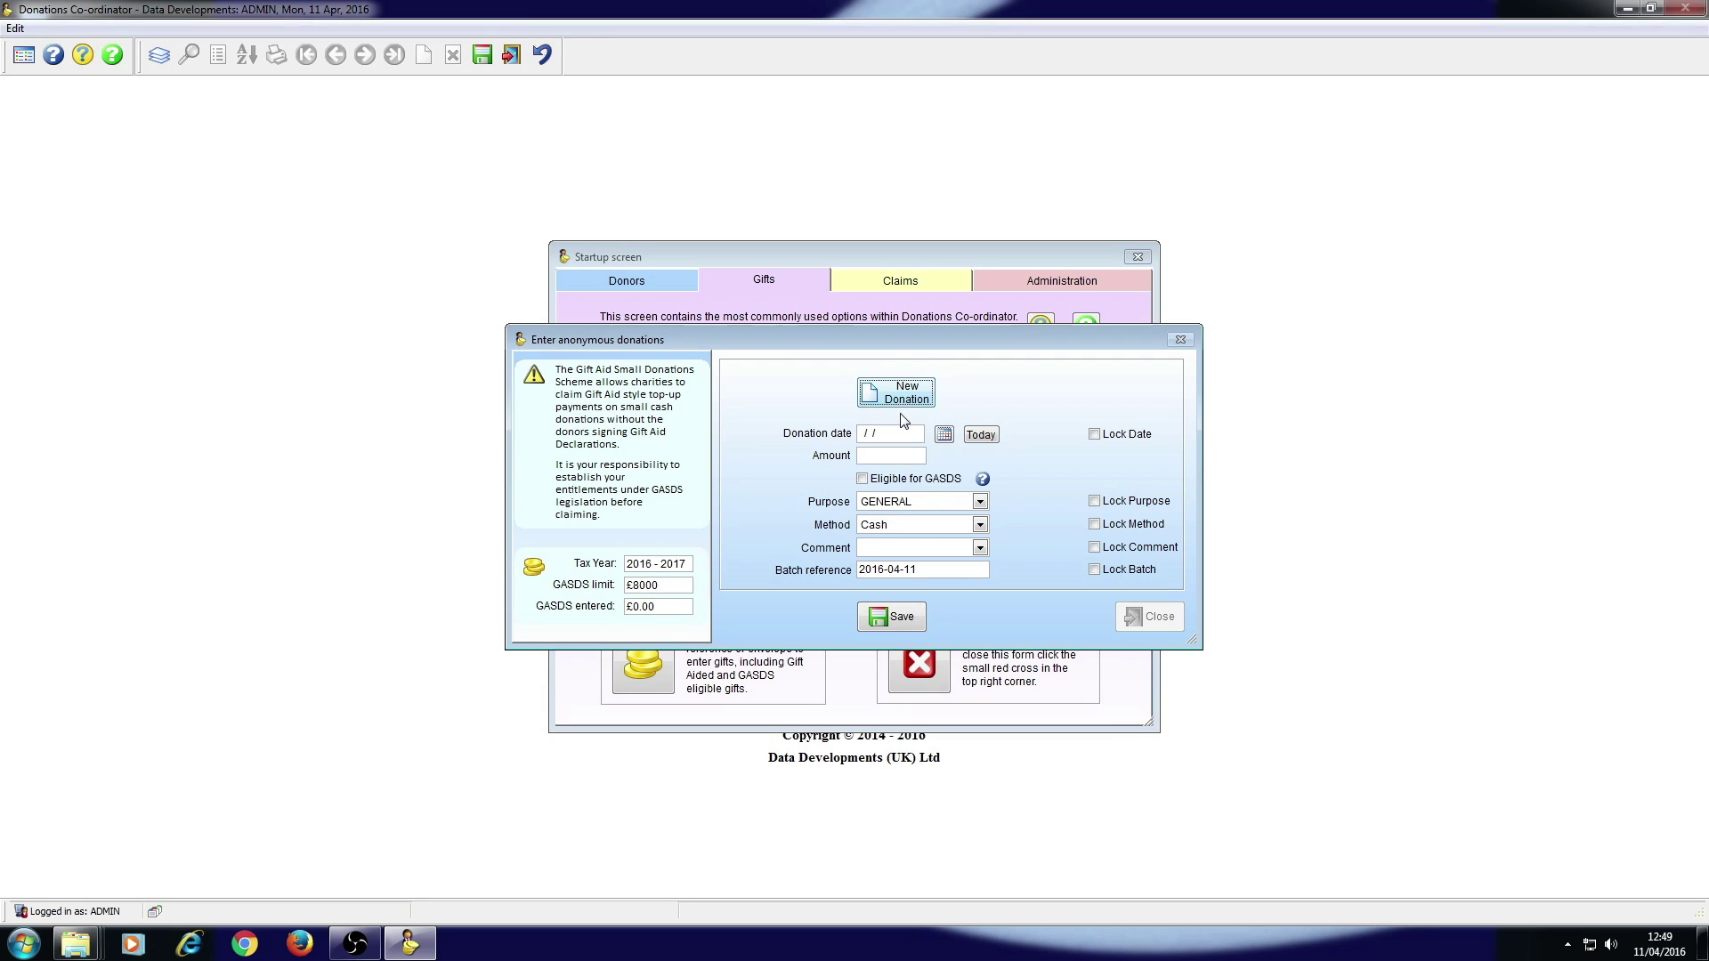
Enter 08/04/2016 as the donation date and change it to 9 April 2016 with the date picker.
click(865, 434)
text(08/04/2016)
click(944, 434)
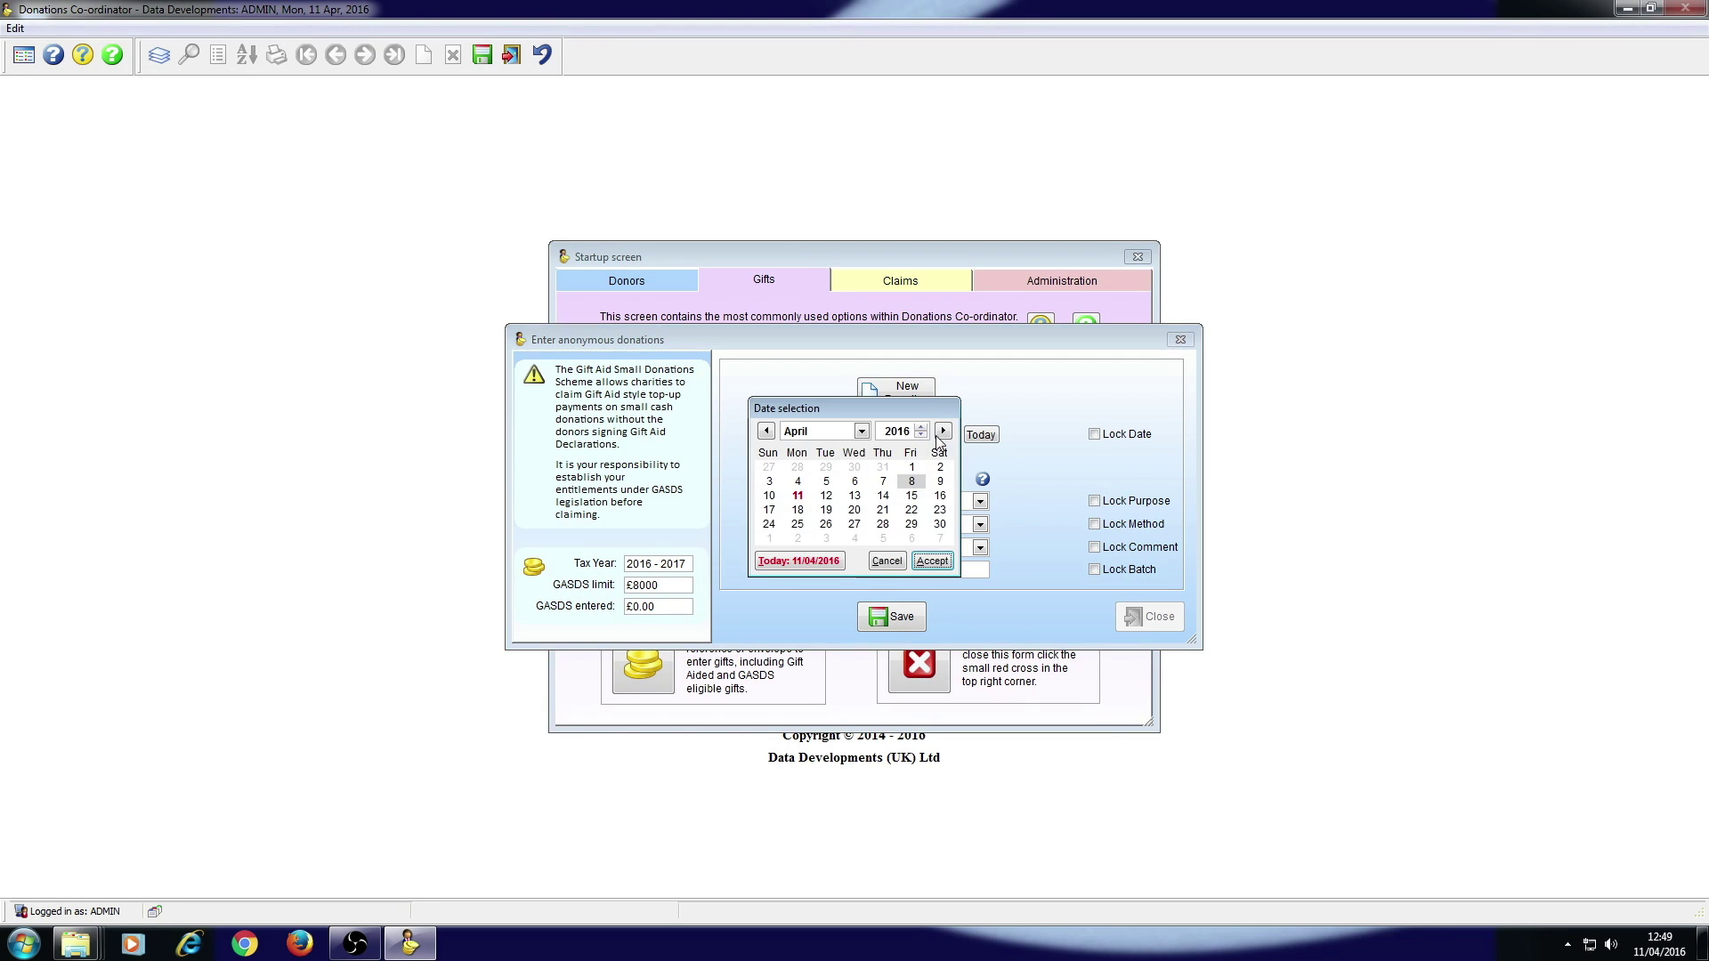
click(939, 482)
click(932, 561)
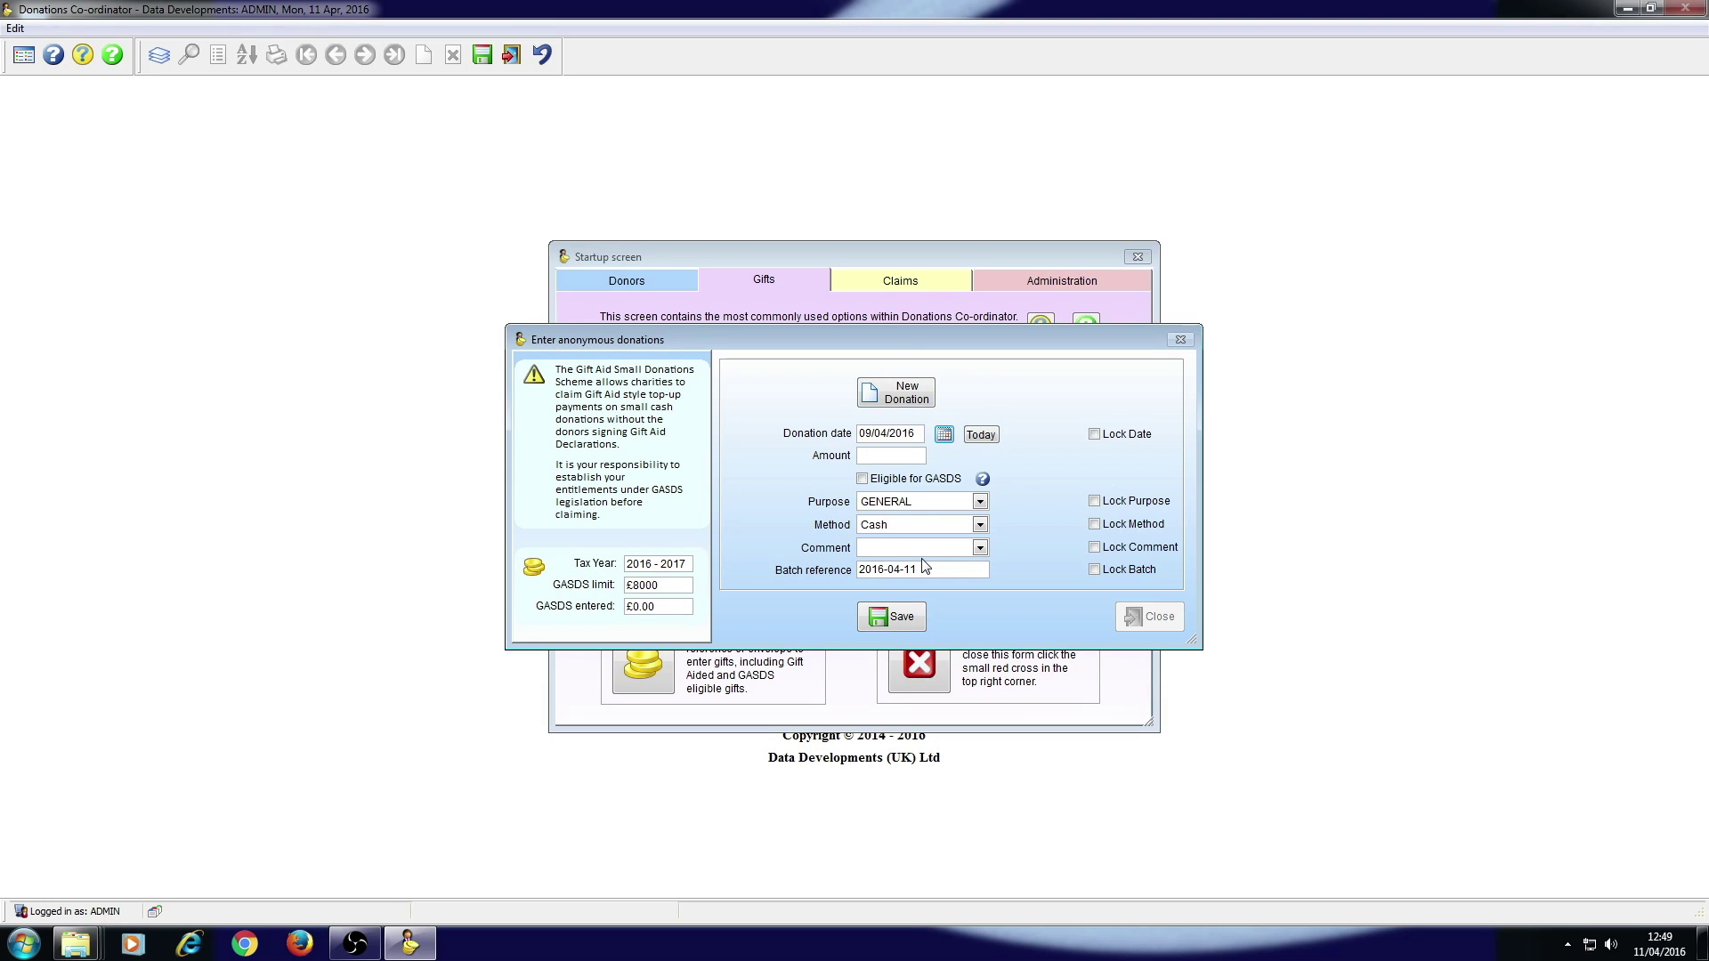
Set the donation date to today's date and the amount to 140.00.
click(985, 438)
click(881, 454)
text(140 .00)
Mark the donation as eligible for GASDS and consult the help note on GASDS claim conditions.
click(895, 486)
click(983, 479)
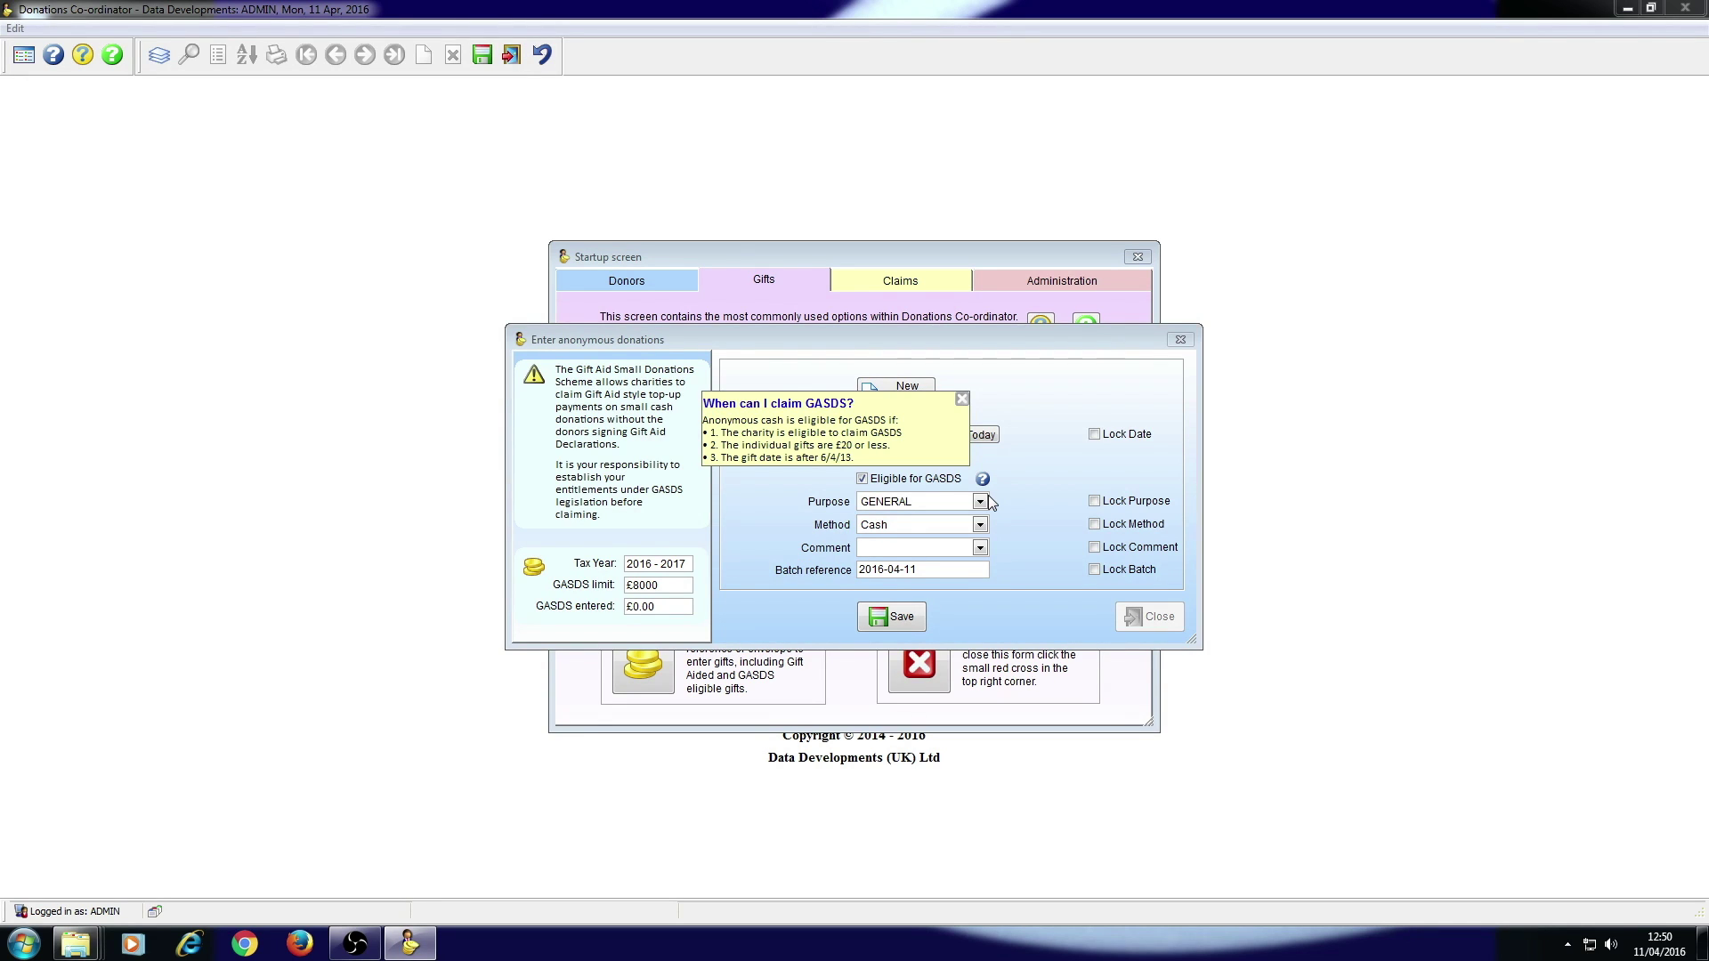
click(962, 400)
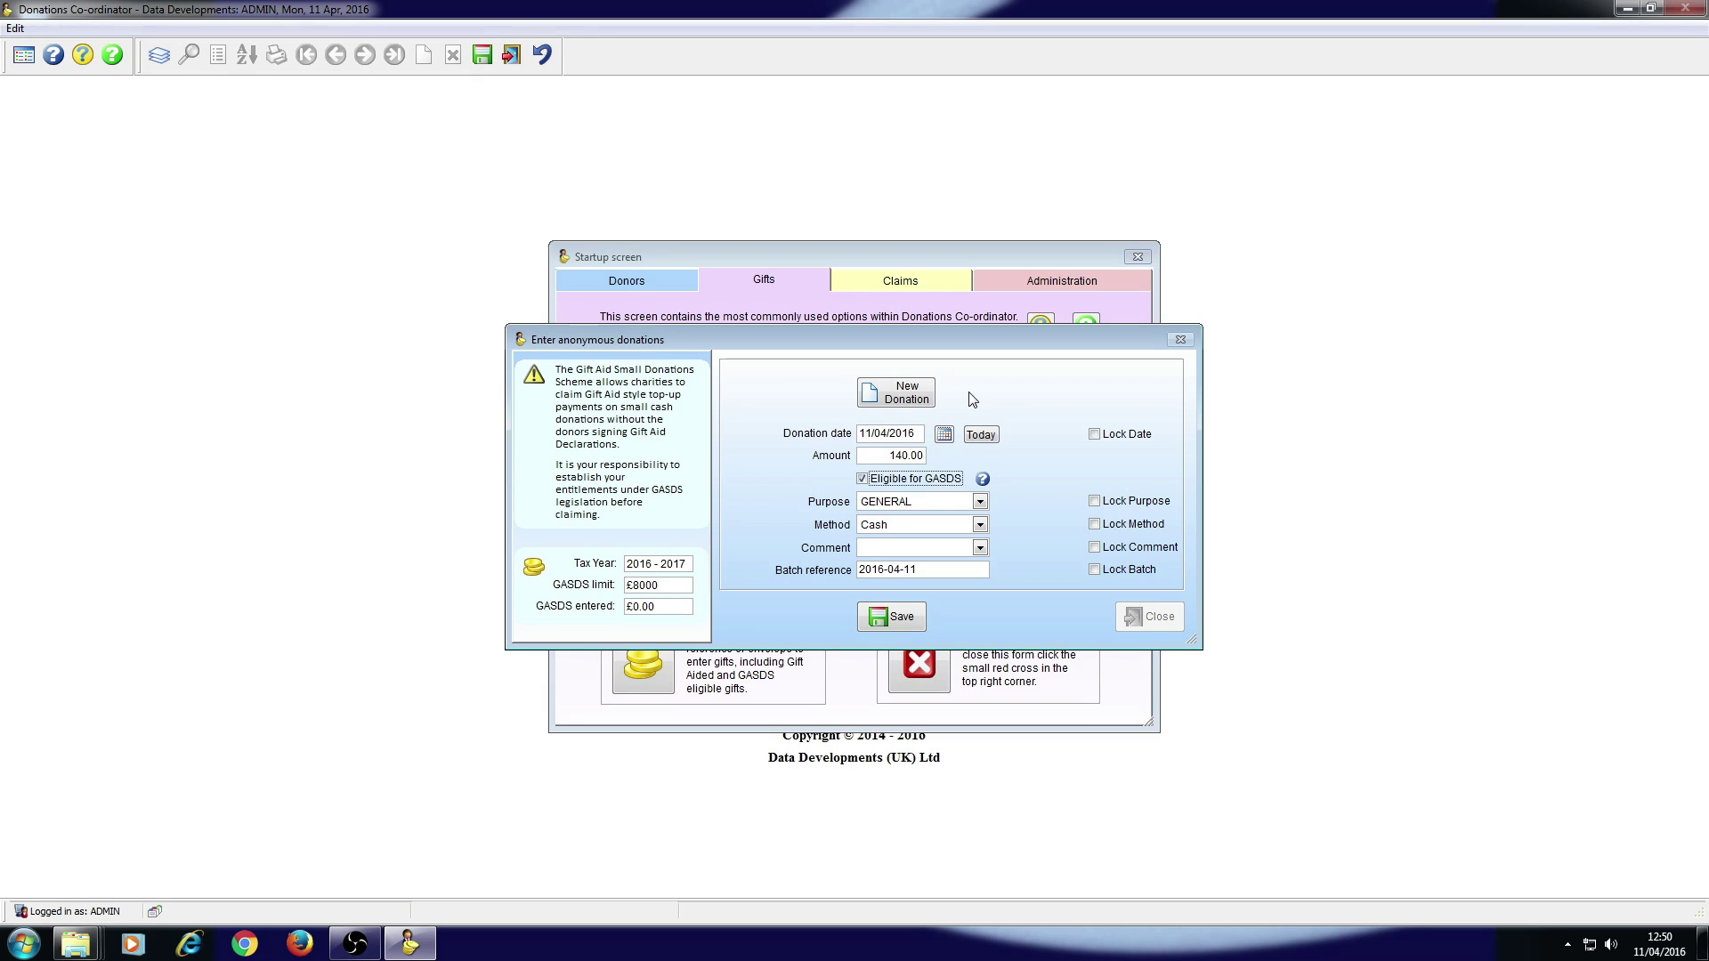
Set the donation's purpose to BUILDING and enter "Weekly Cash" as its comment.
click(980, 502)
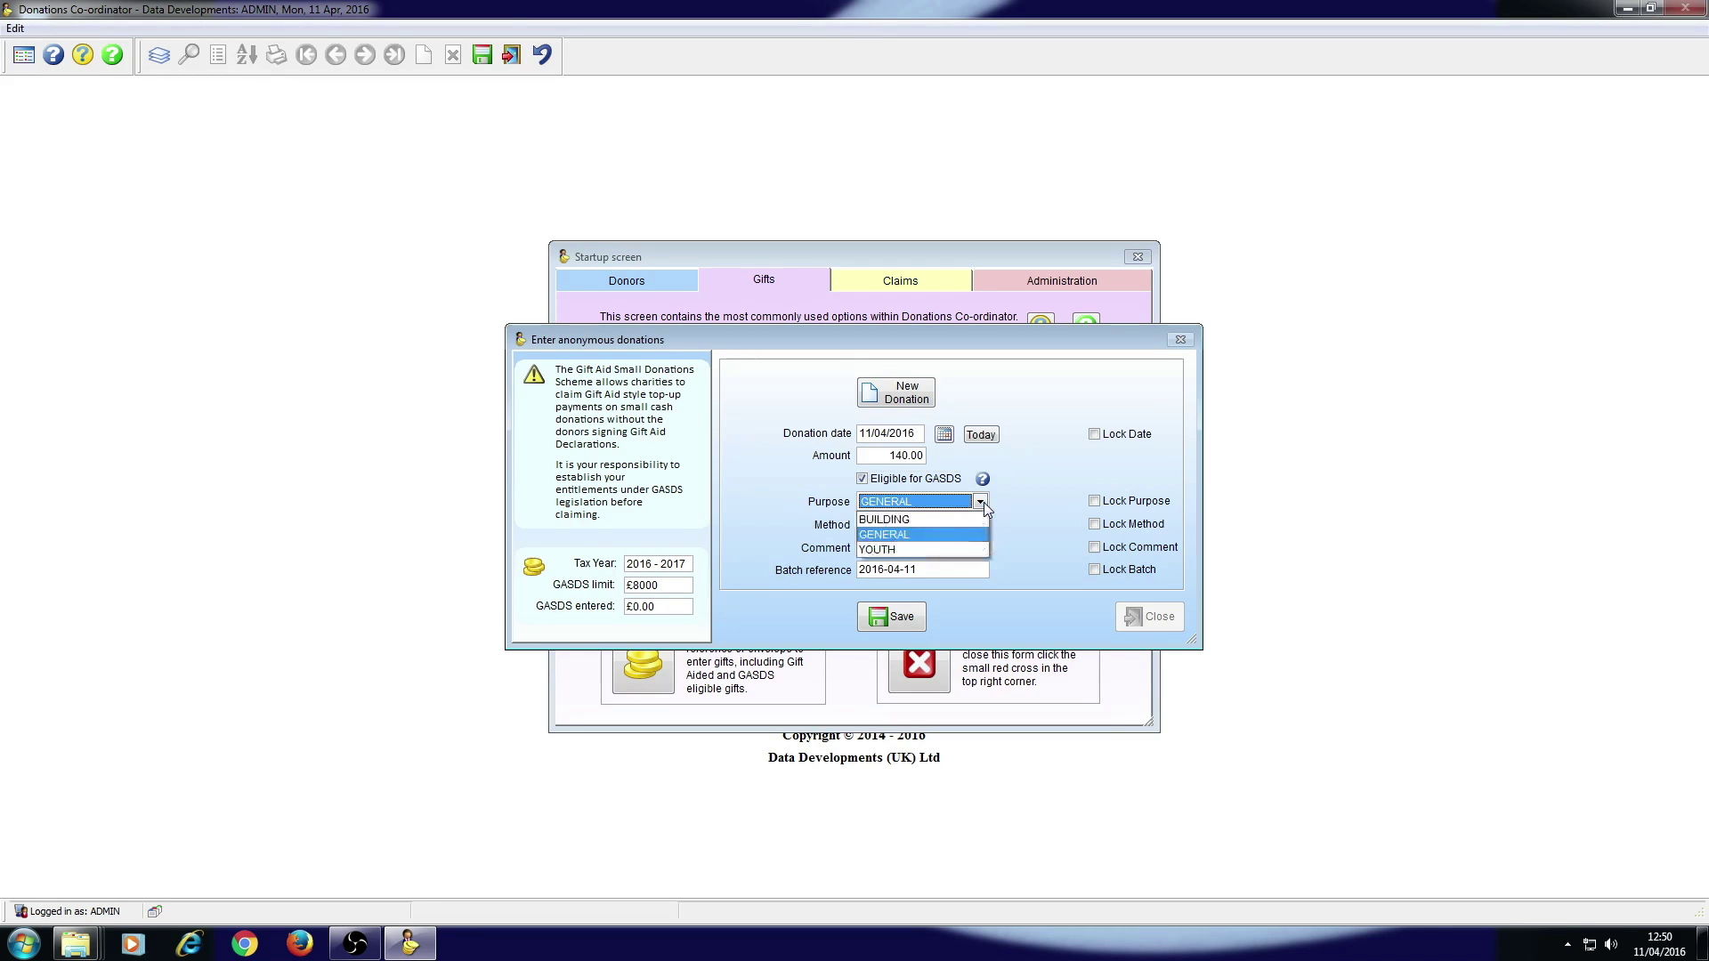
click(950, 520)
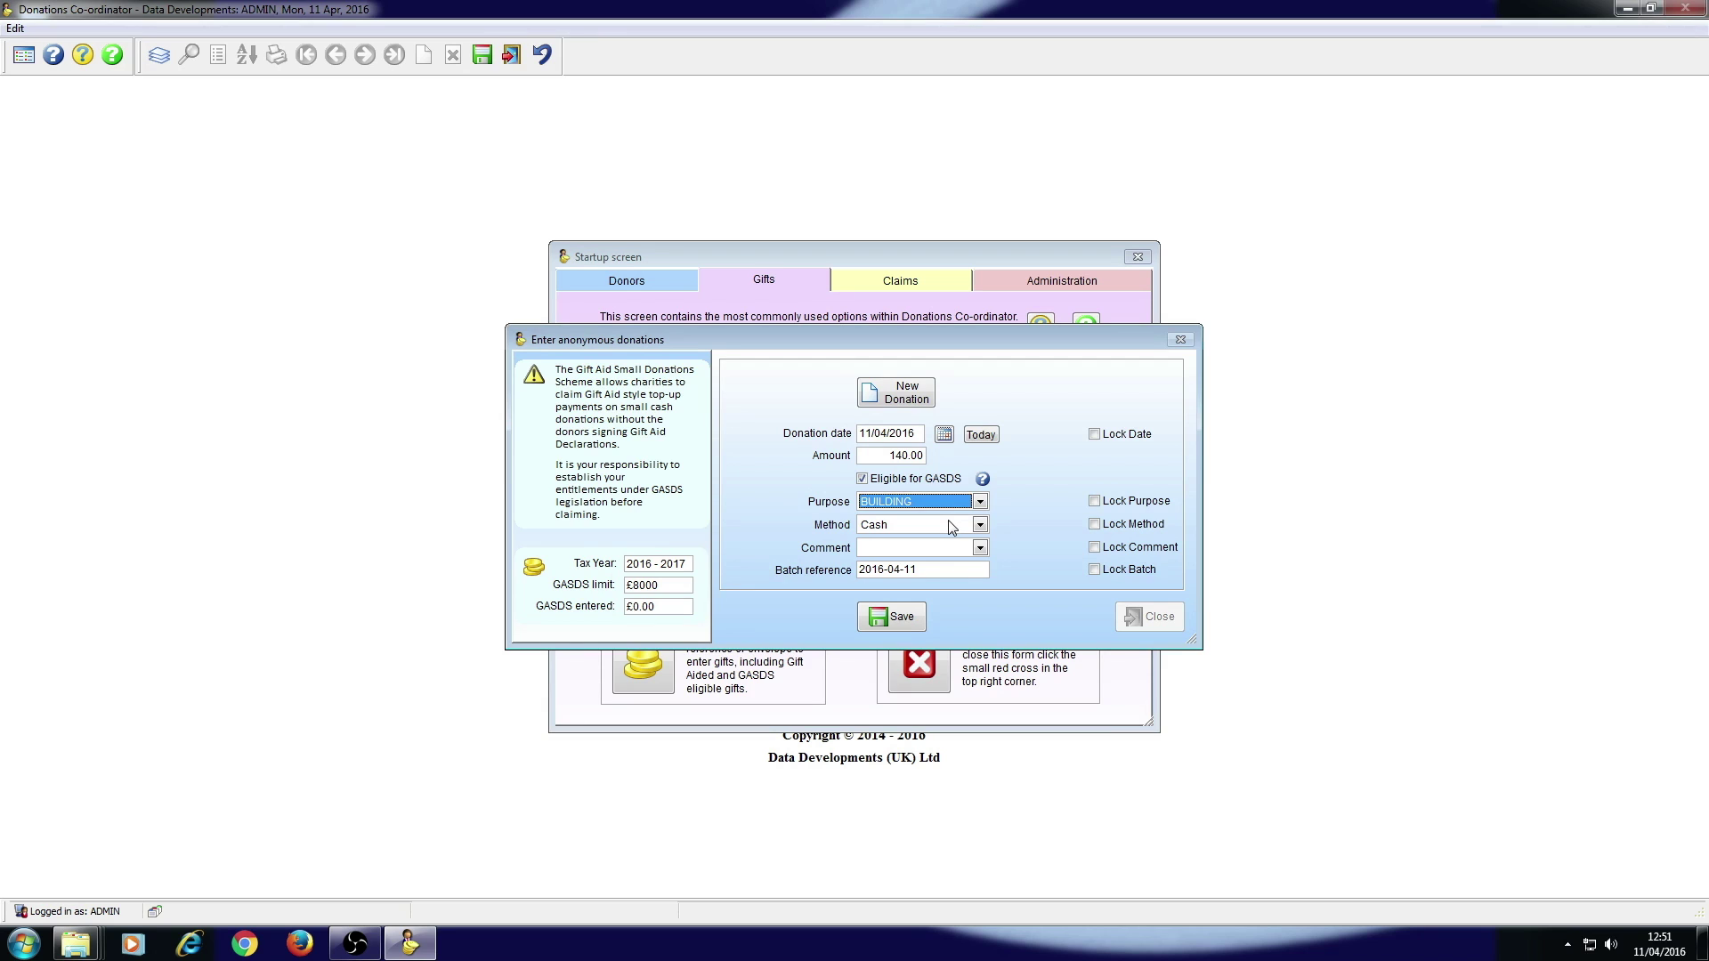
click(979, 549)
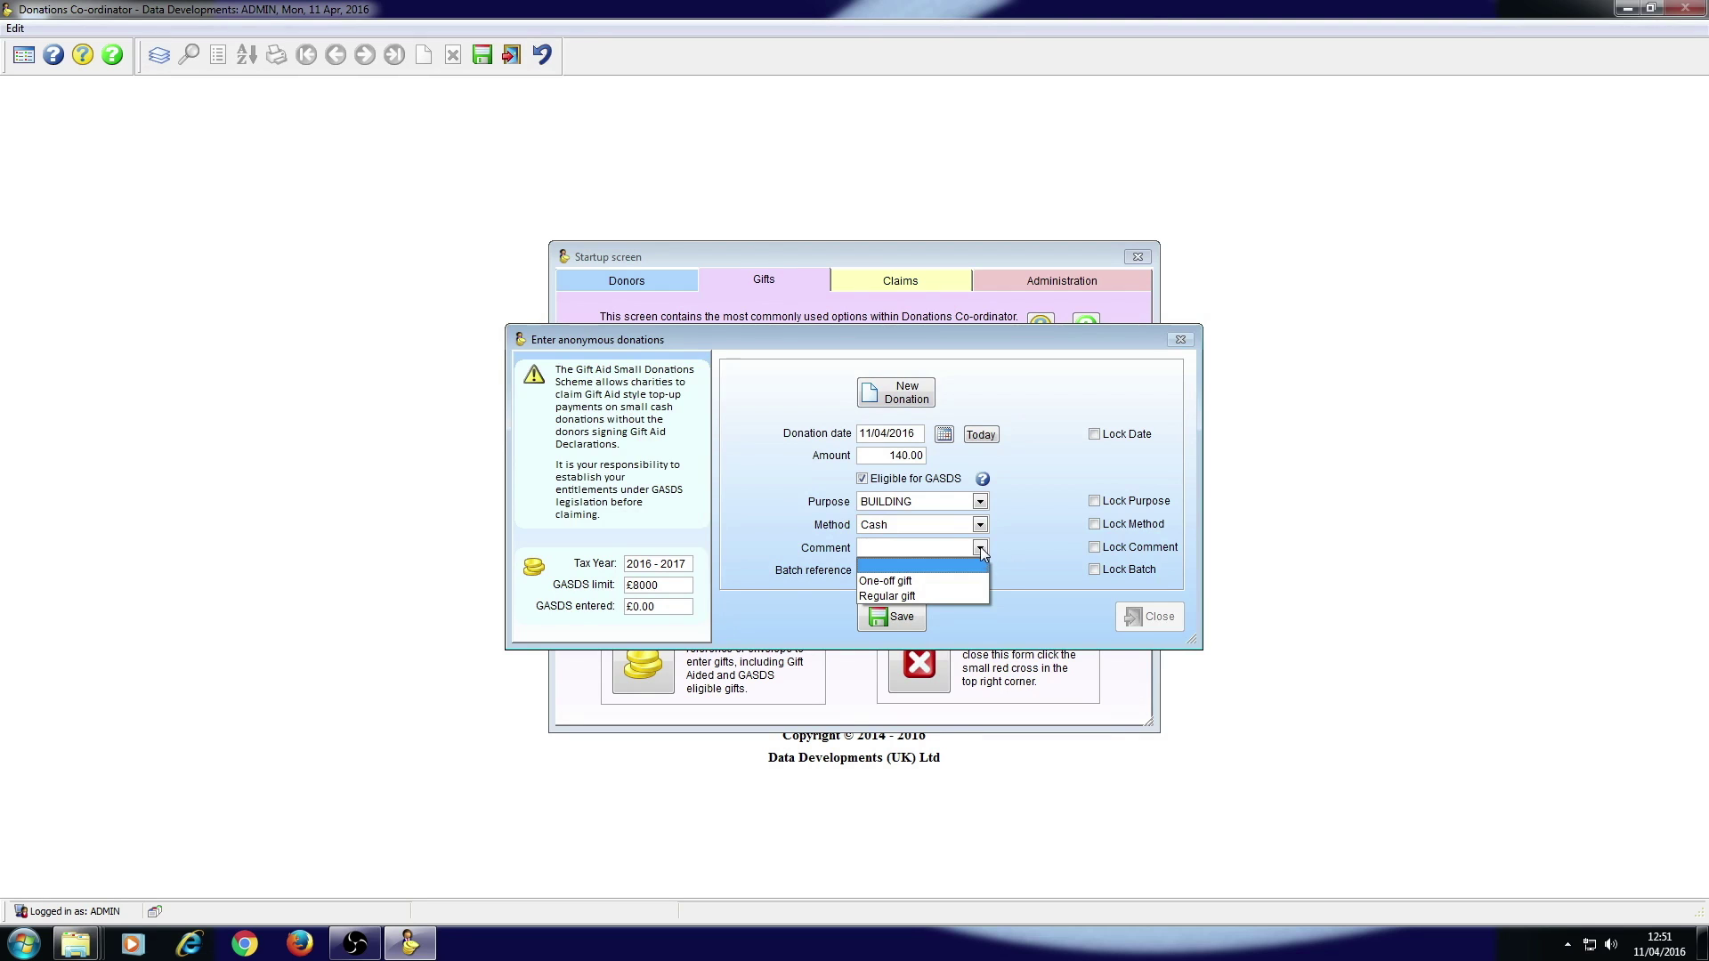
click(965, 548)
text(Weekly Cash)
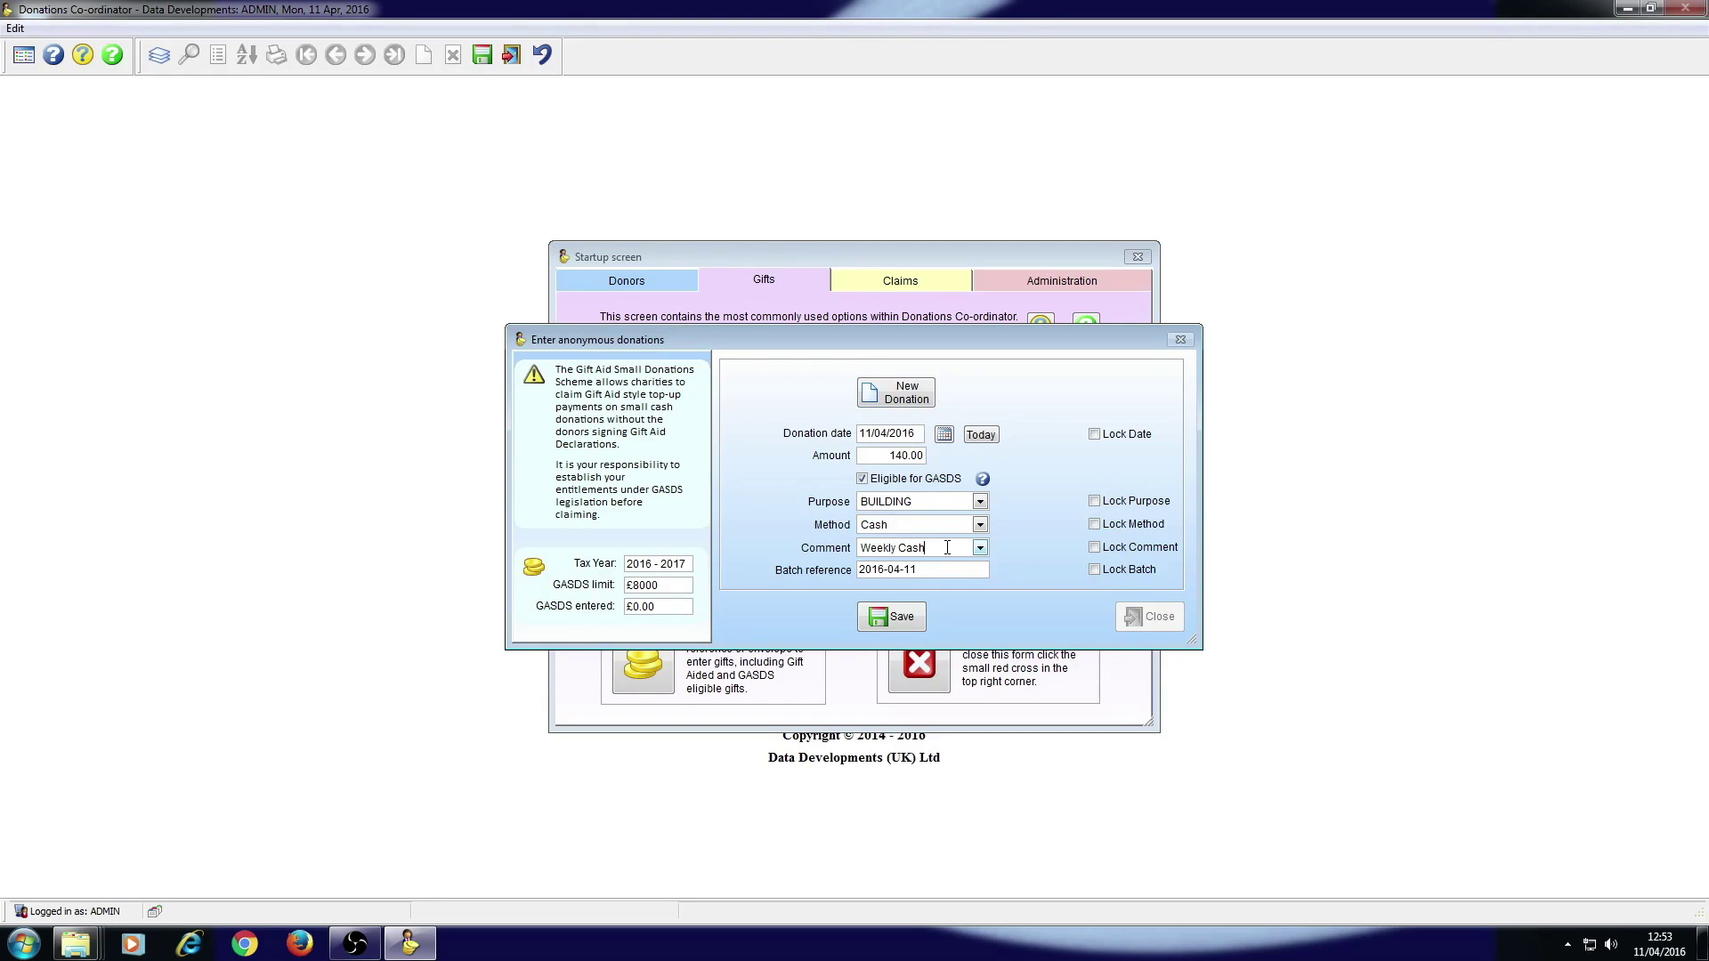
Lock the purpose, method and comment values, and save the donation.
click(1093, 501)
click(1096, 524)
click(1095, 548)
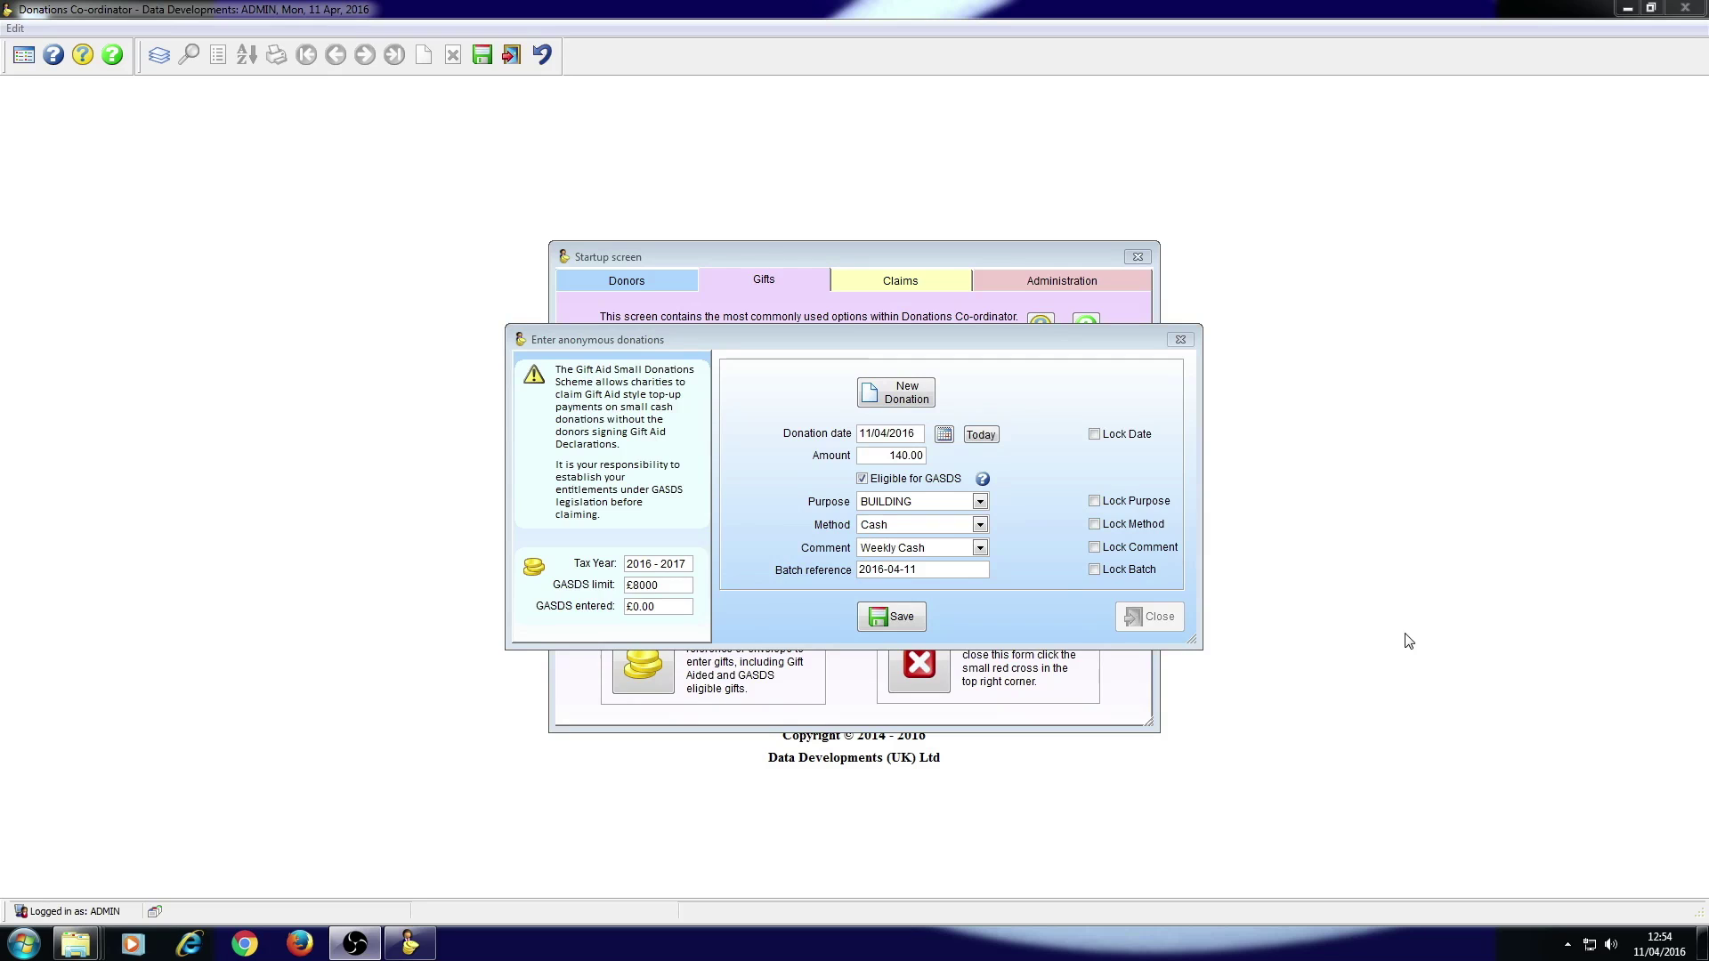
click(1147, 504)
click(1146, 527)
click(1143, 548)
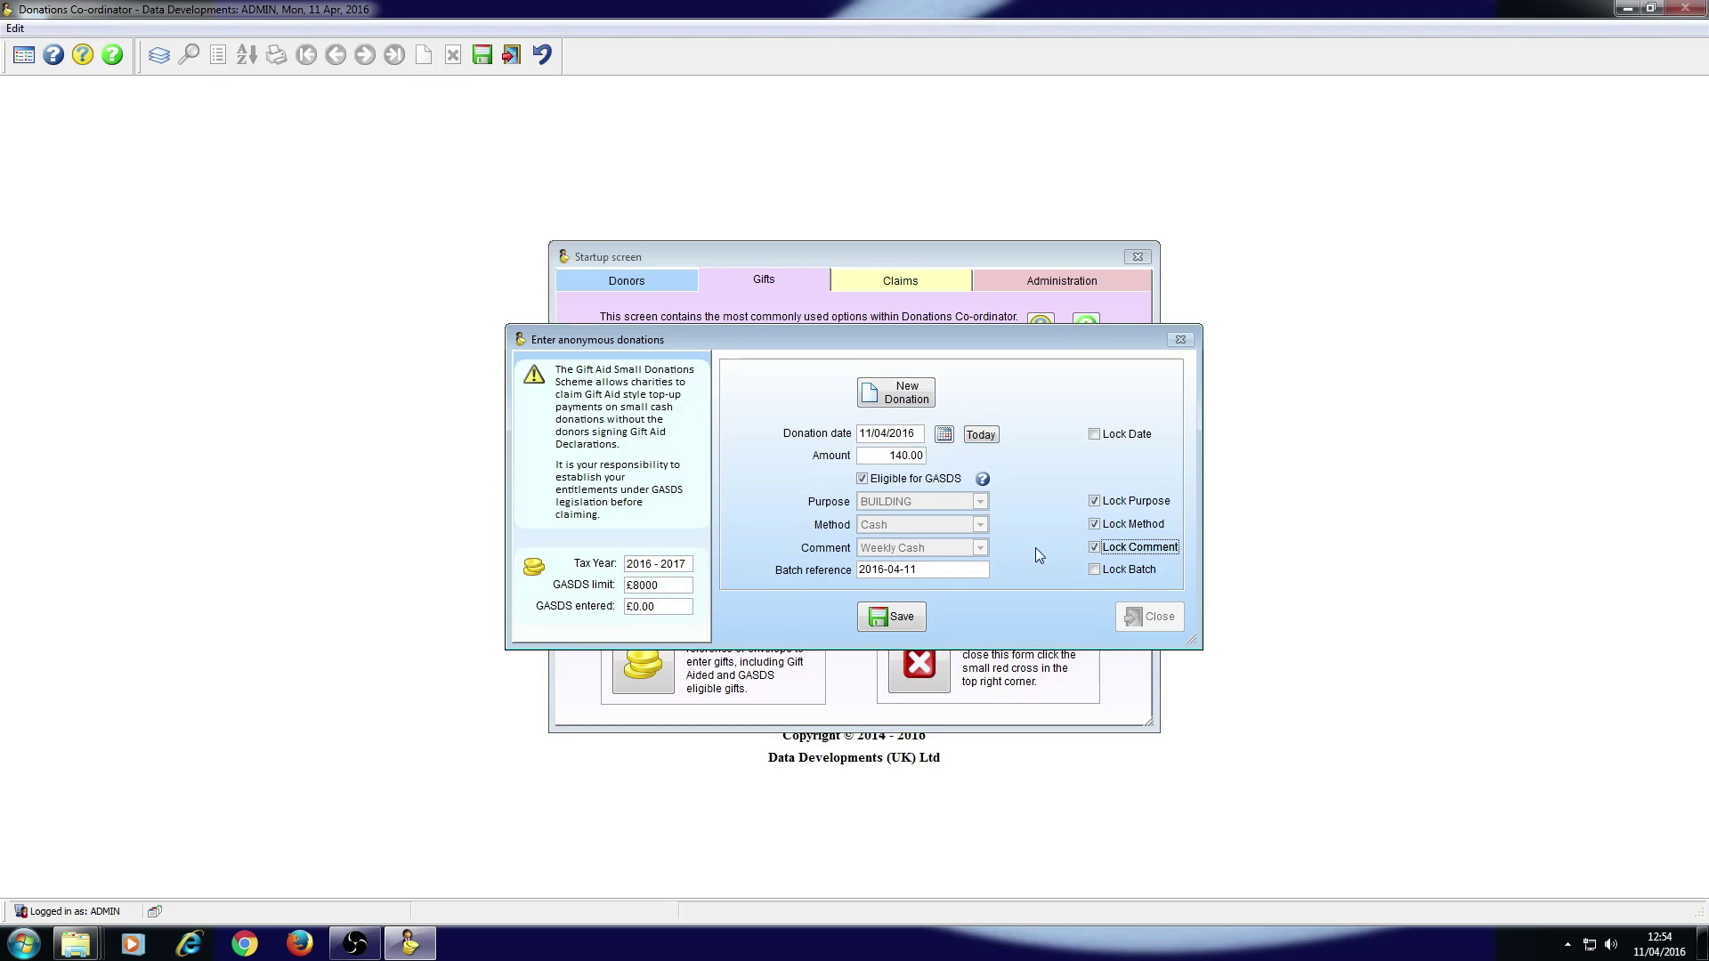
click(908, 622)
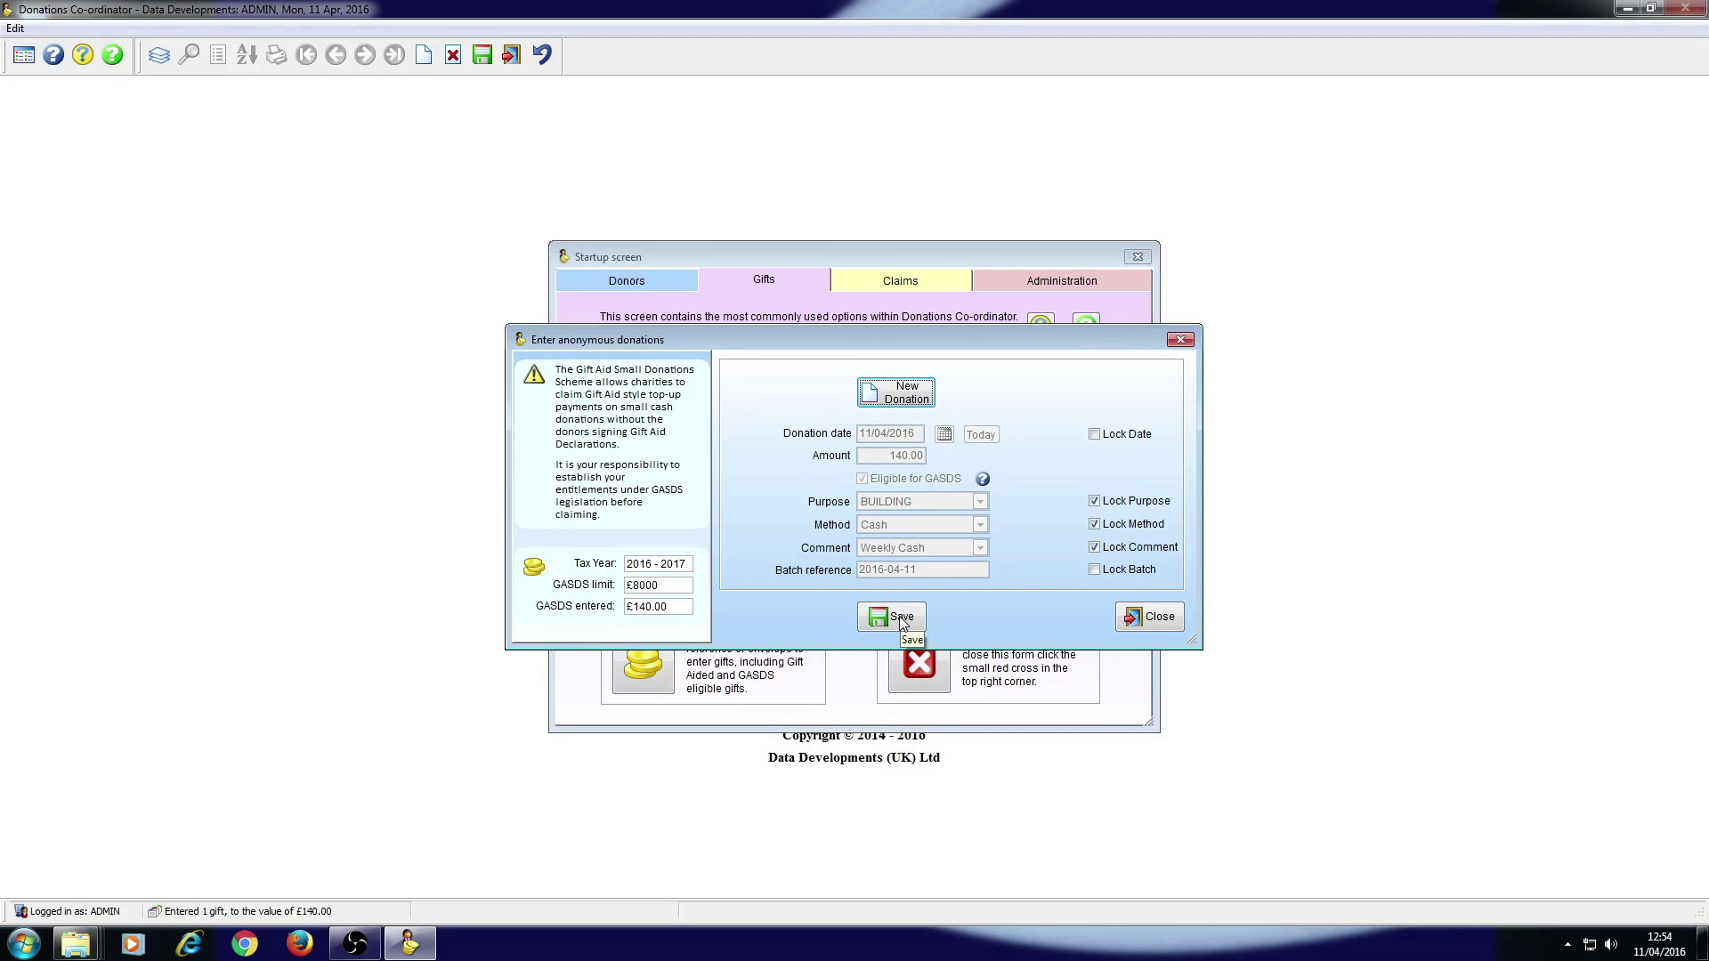
Start a new GASDS-eligible donation dated 05/04/2016 with an amount of 6204.00.
click(904, 399)
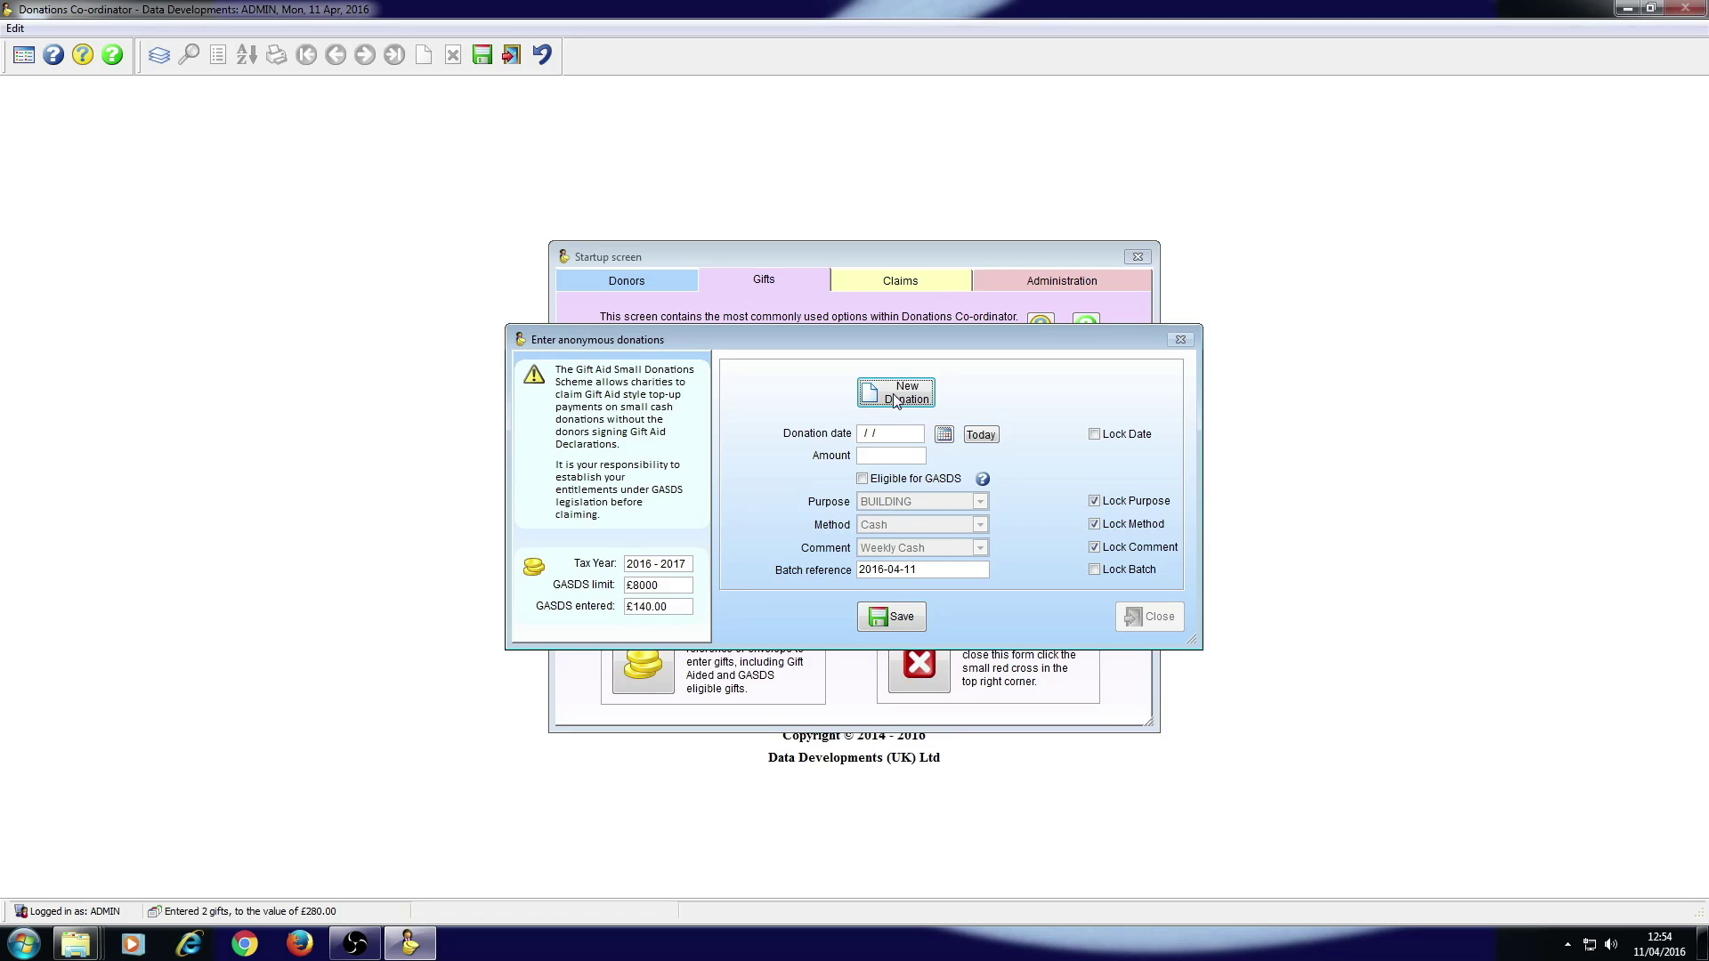
click(908, 435)
double_click(908, 435)
text(05/04/2015)
click(910, 455)
text(6204.00)
click(930, 482)
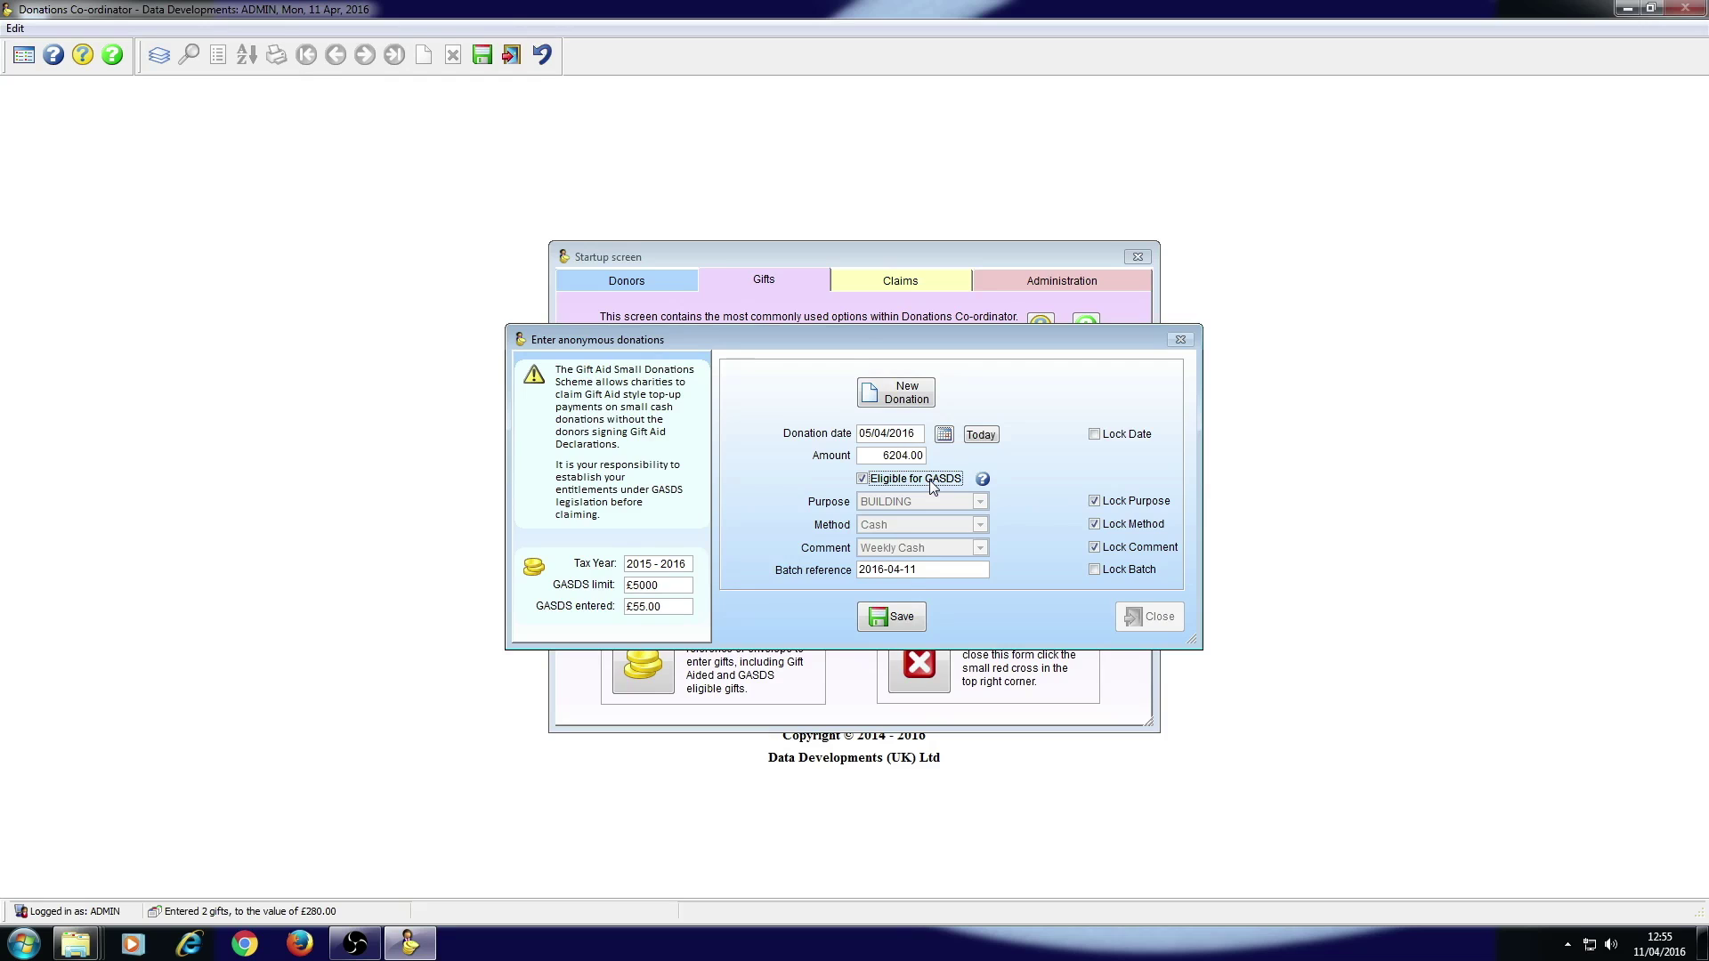
Unlock the purpose and comment, set the purpose to GENERAL with no comment, and save the donation.
click(1146, 500)
click(978, 502)
click(955, 536)
click(1101, 548)
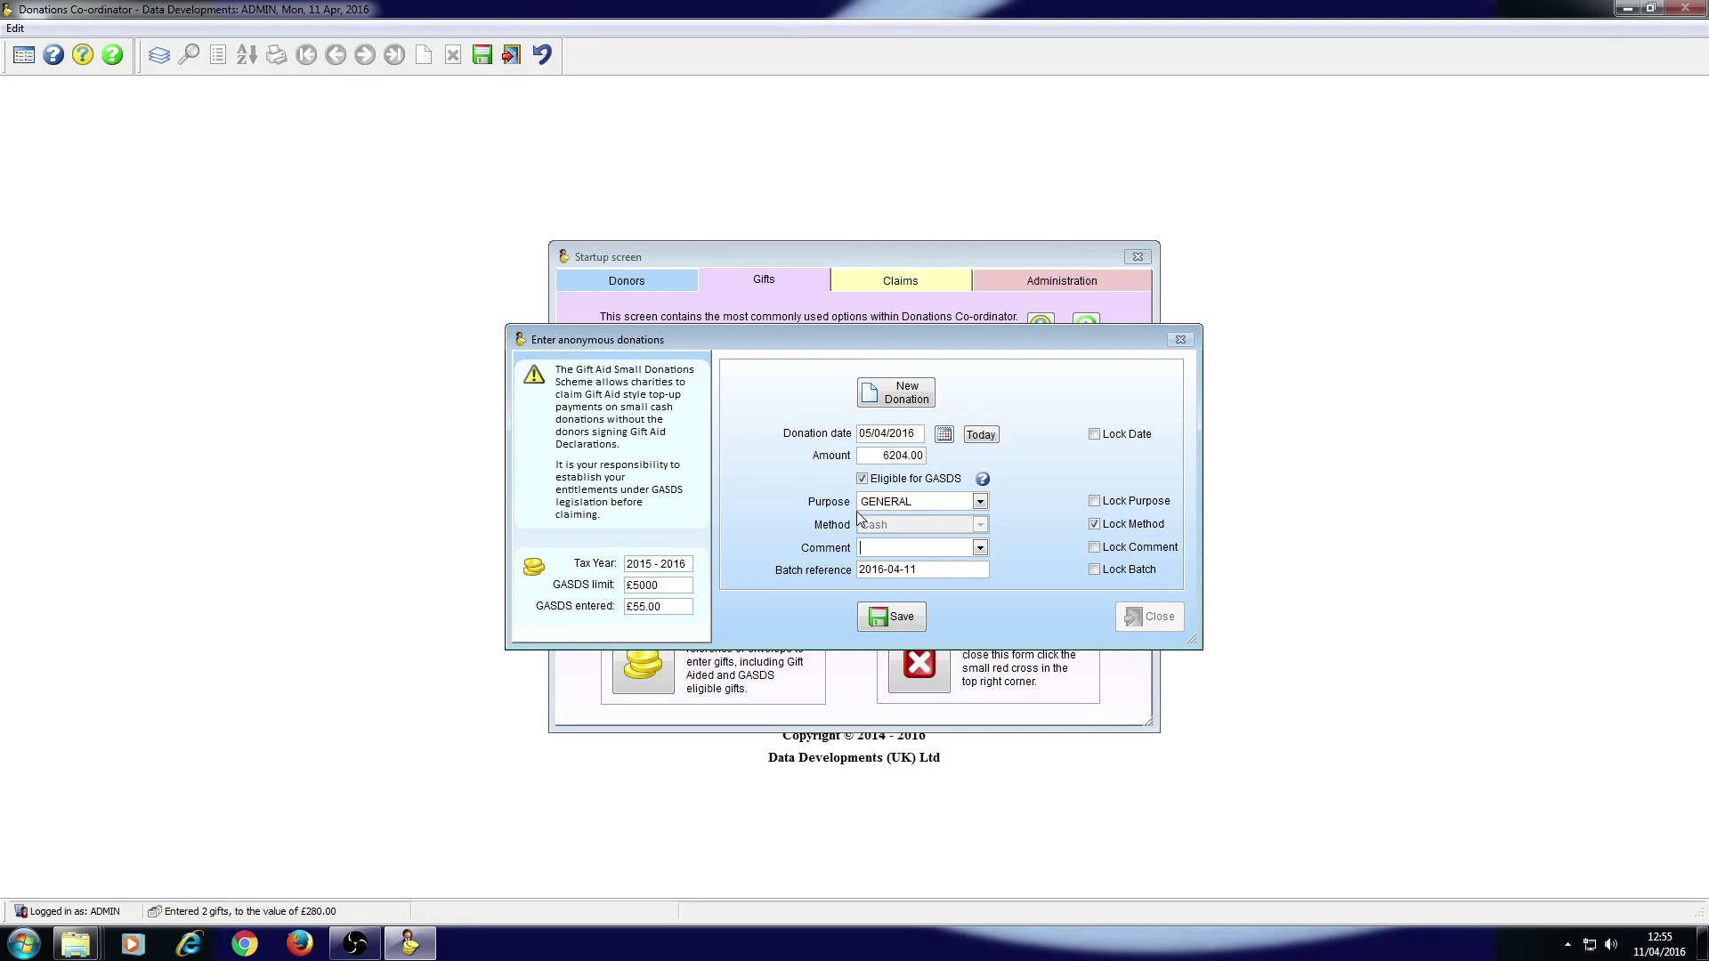
click(894, 616)
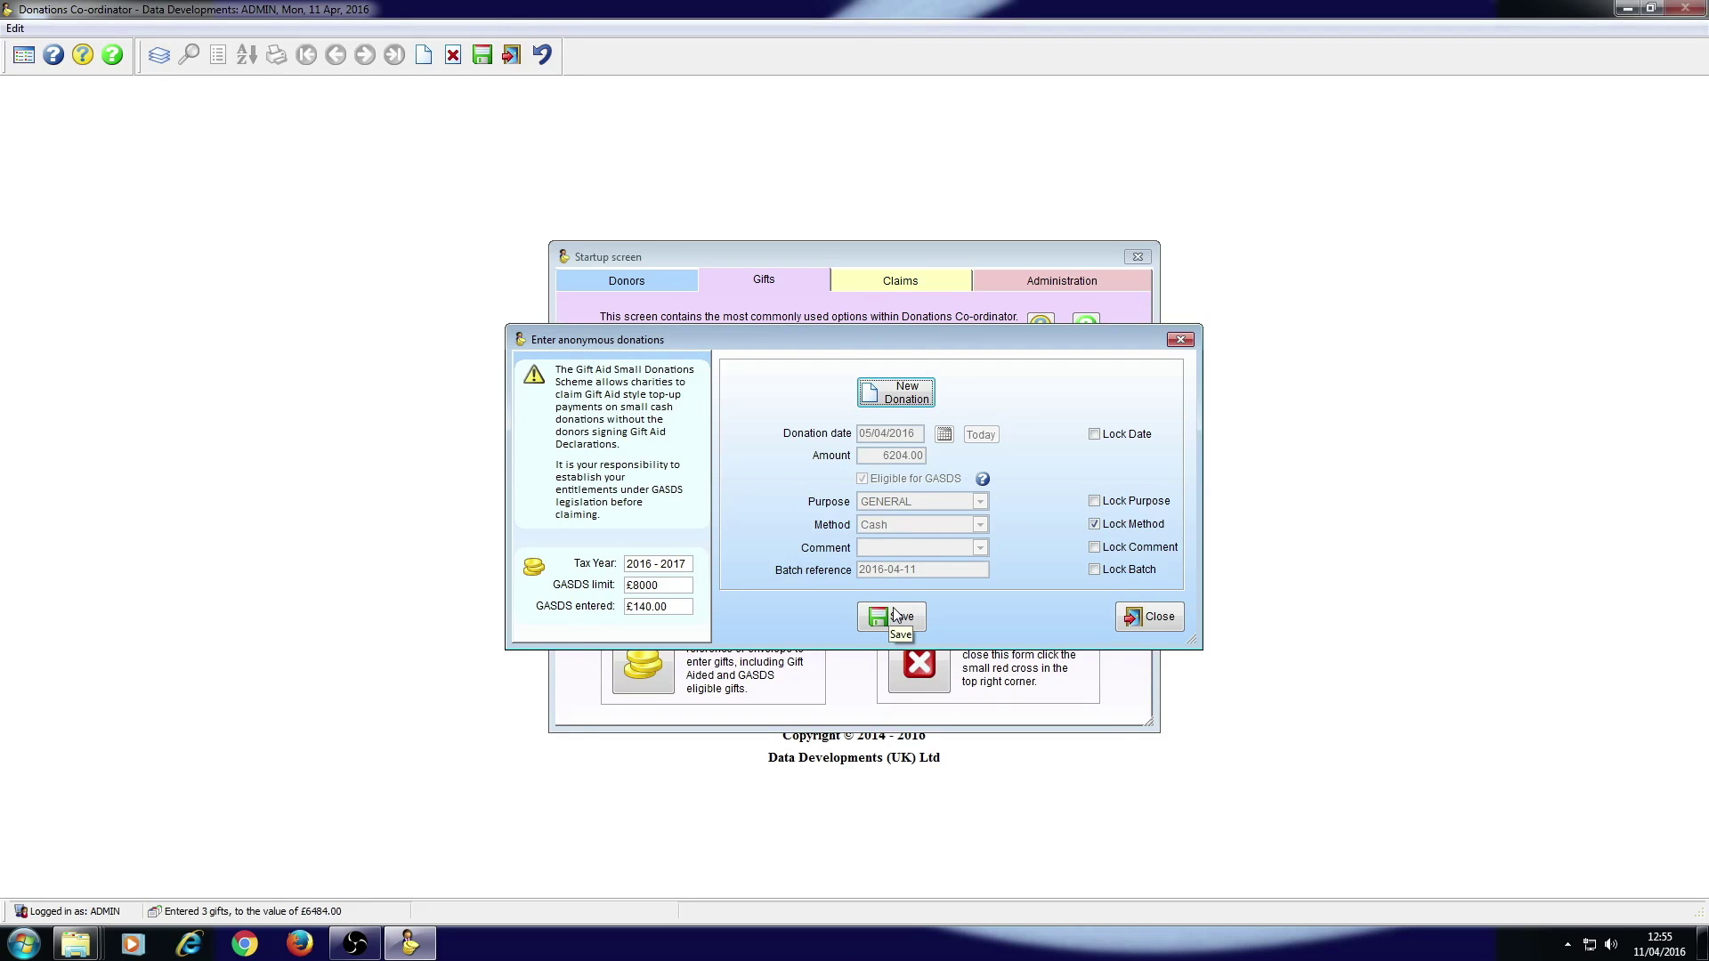
Start another blank donation, discard it, and close the anonymous donations form.
click(908, 396)
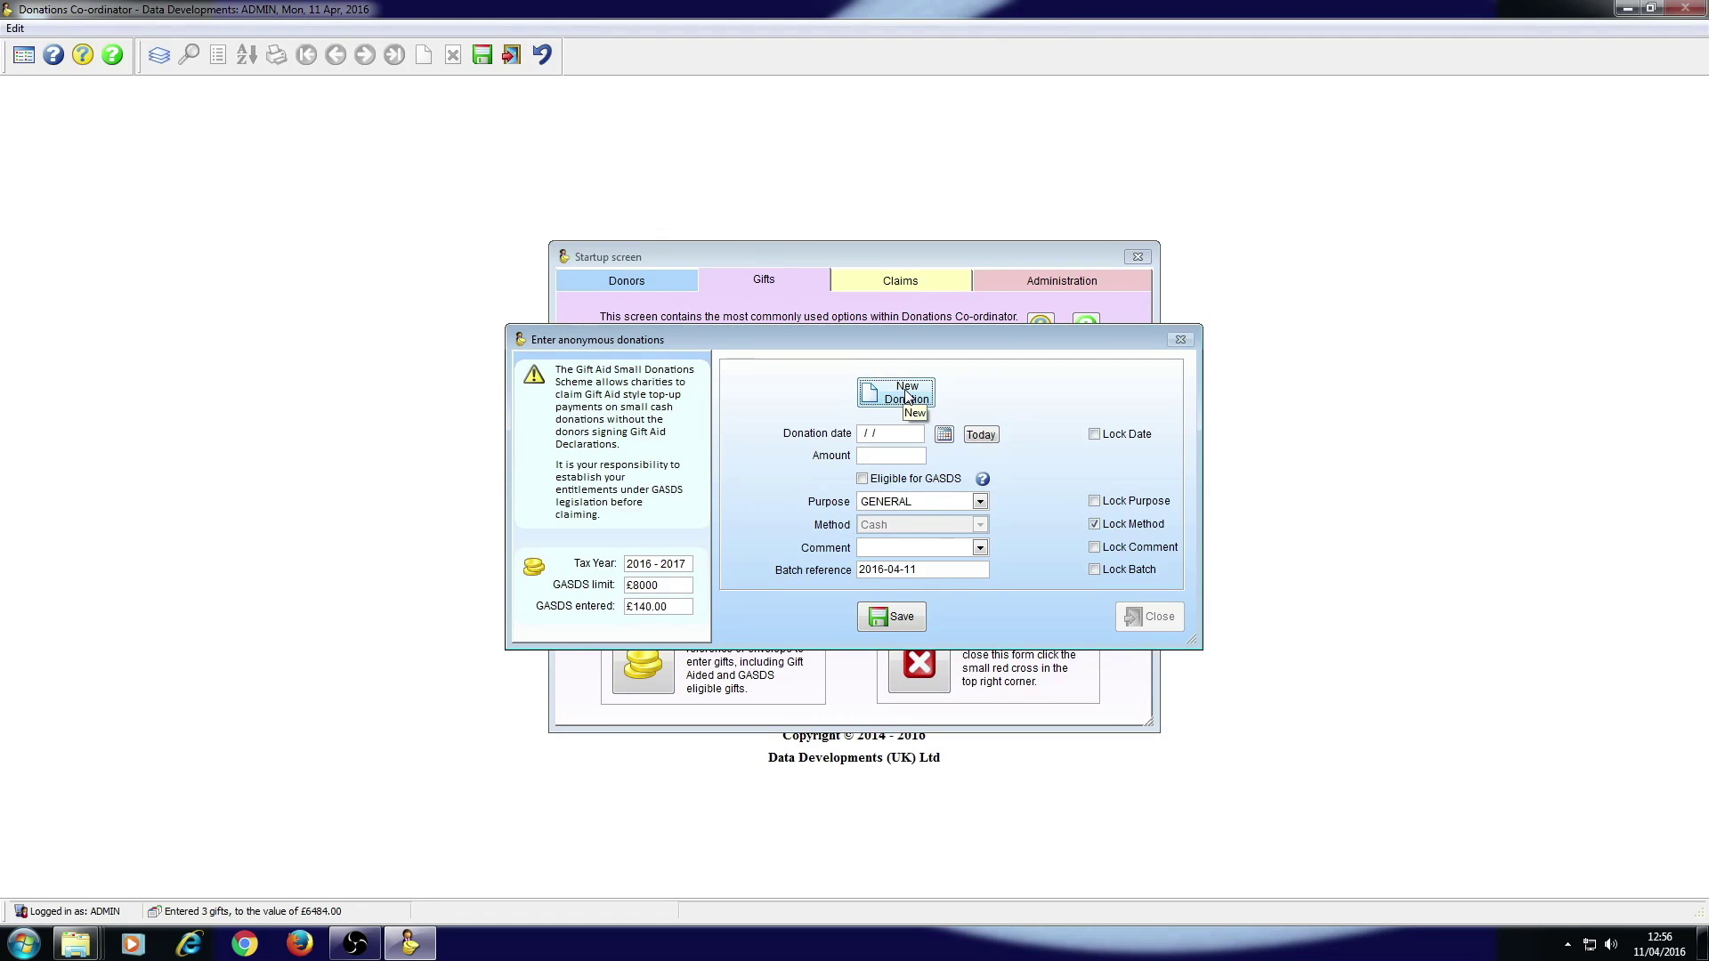
click(542, 57)
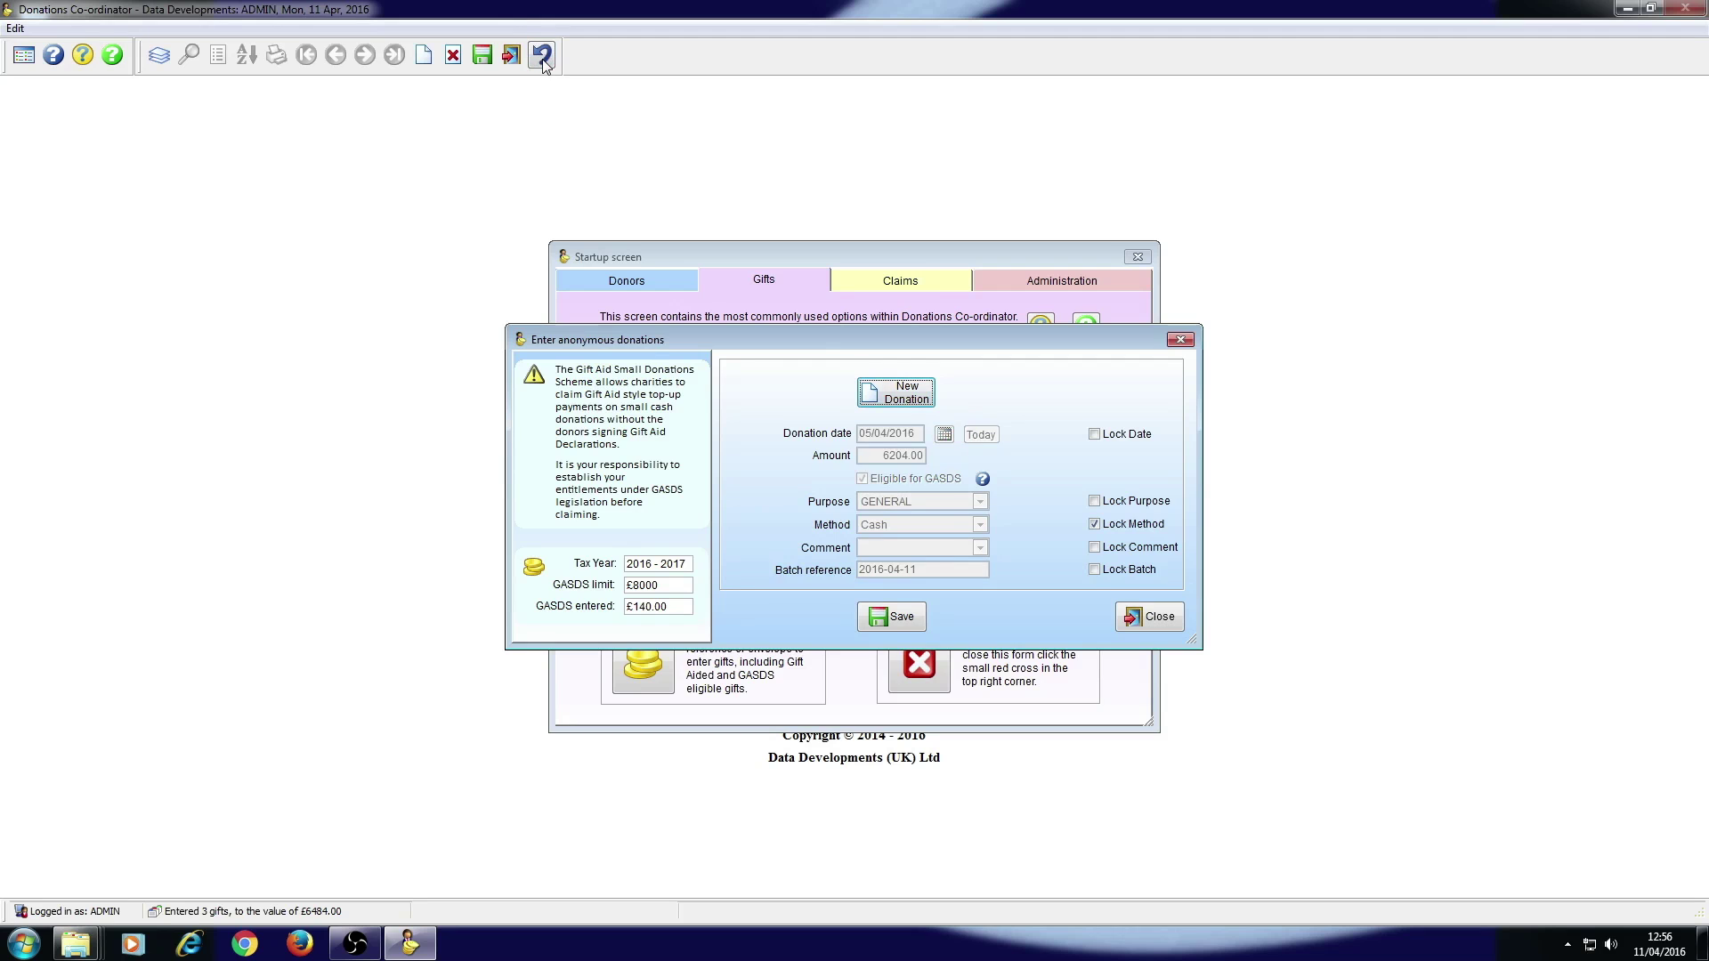
click(1134, 617)
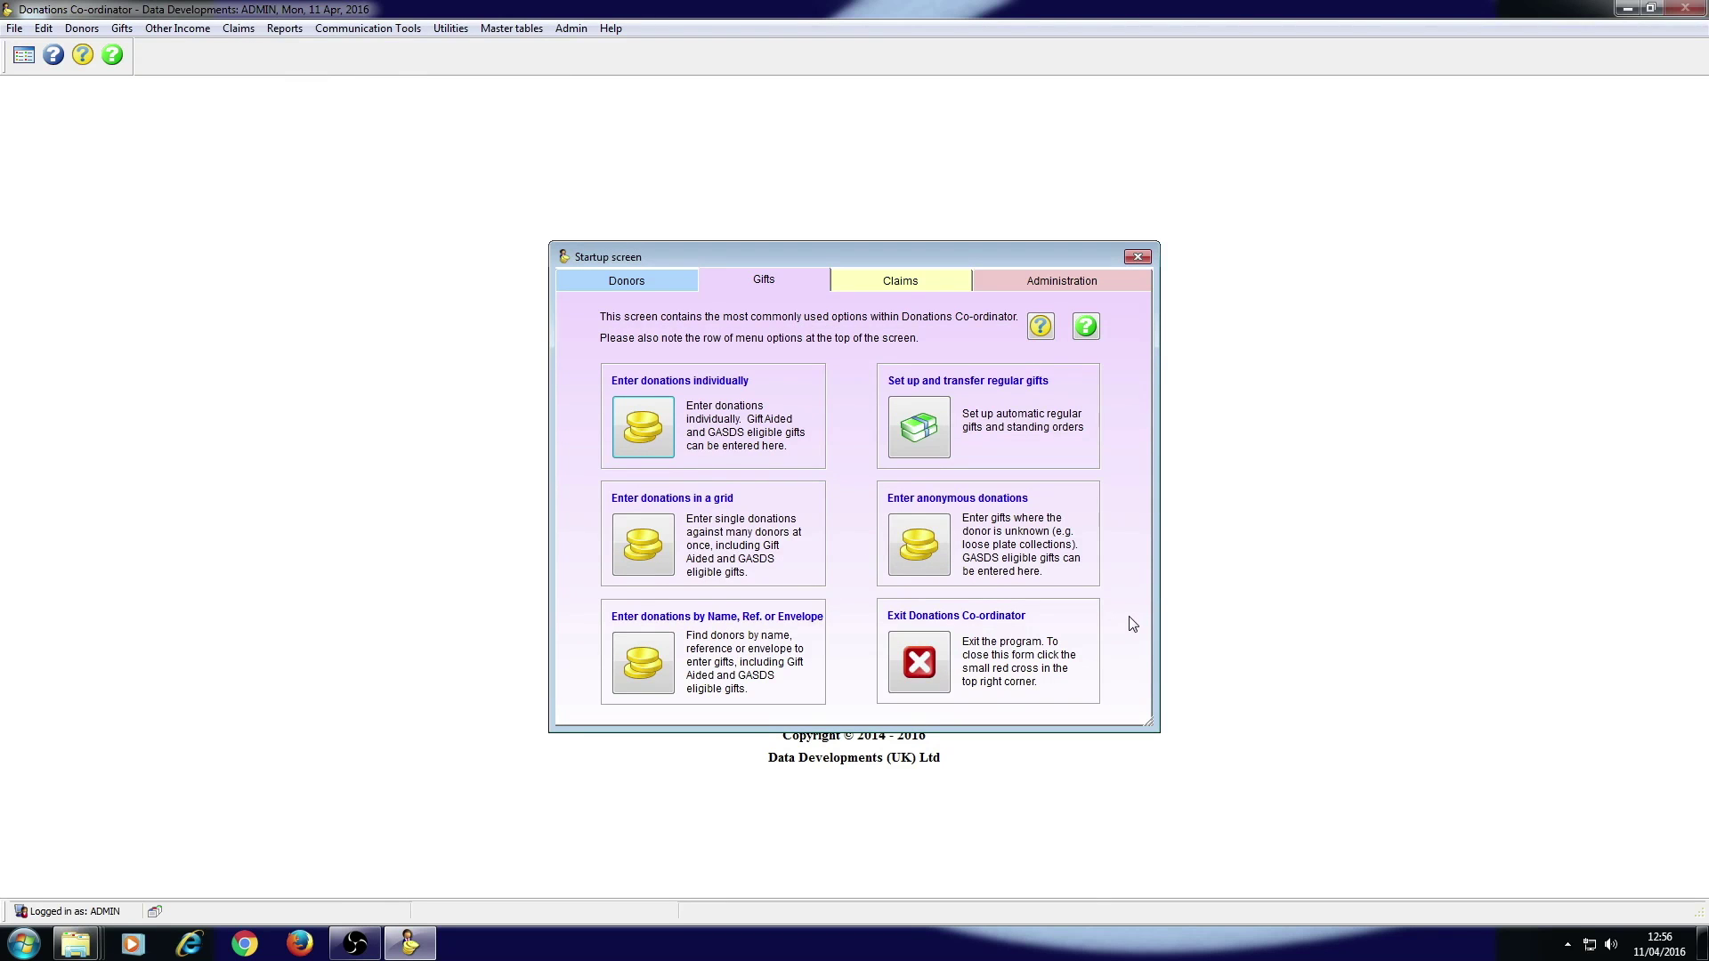